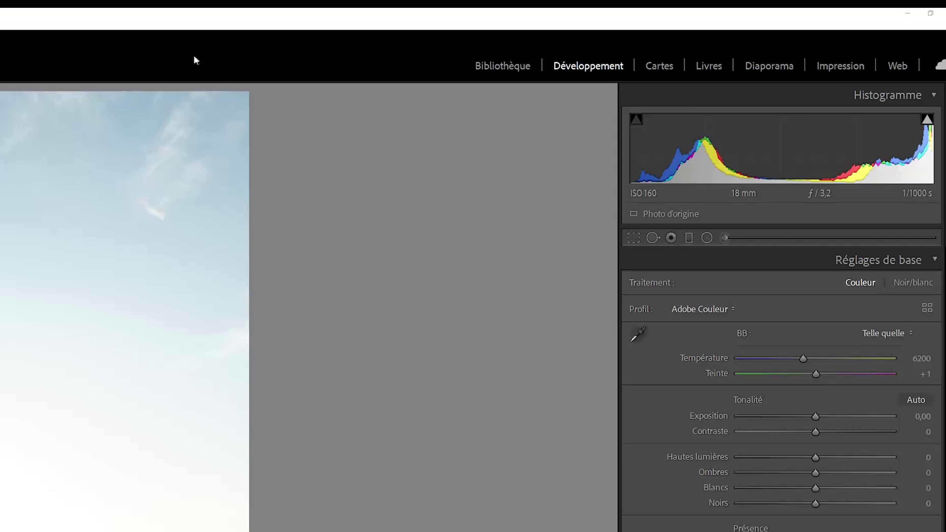
- Uncheck Cartes, Livres, Diaporama, Impression and Web one by one in the module picker's menu
{"action": "right_click", "coordinate": [13, 55]}
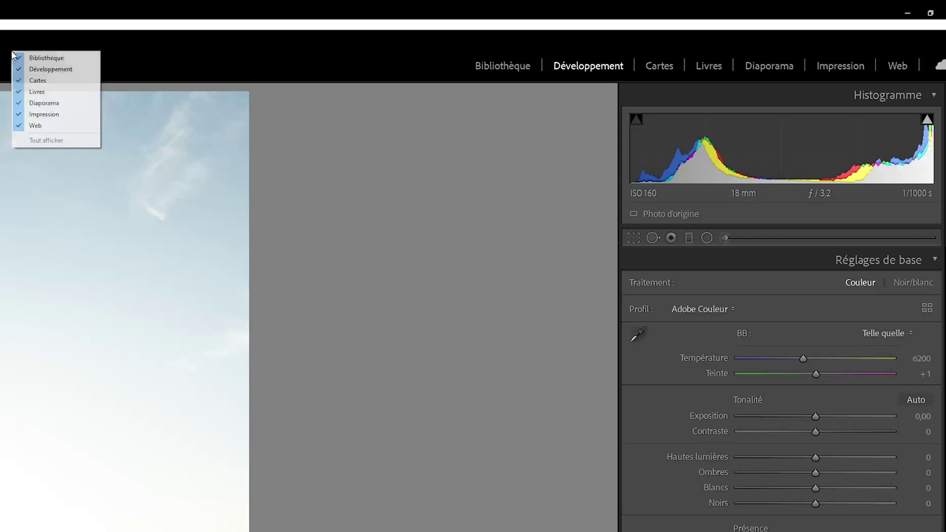
{"action": "left_click", "coordinate": [37, 80]}
{"action": "right_click", "coordinate": [49, 64]}
{"action": "left_click", "coordinate": [69, 105]}
{"action": "right_click", "coordinate": [63, 70]}
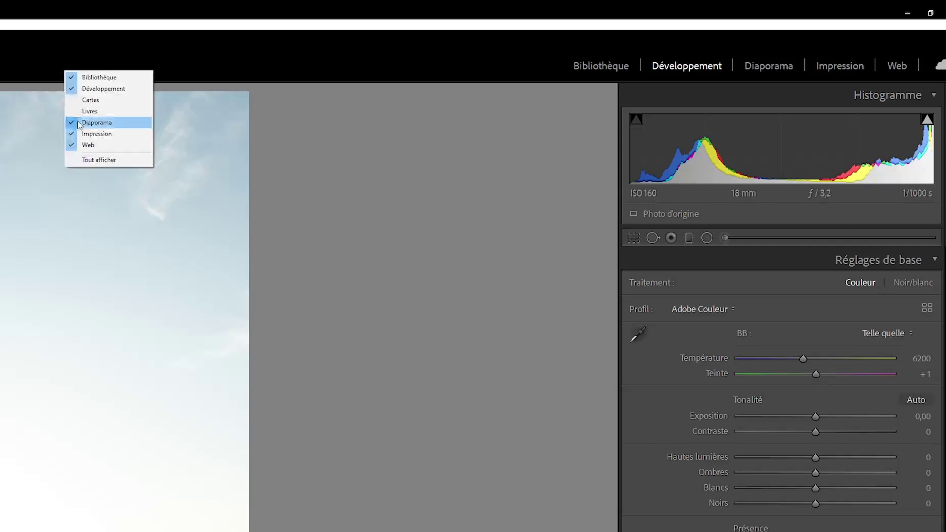
{"action": "left_click", "coordinate": [73, 122]}
{"action": "right_click", "coordinate": [69, 72]}
{"action": "left_click", "coordinate": [82, 135]}
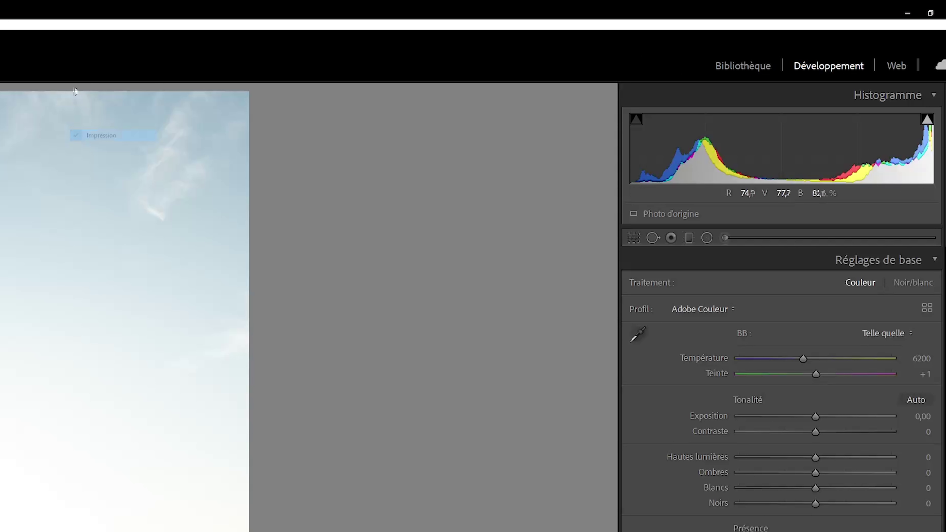
{"action": "right_click", "coordinate": [95, 67]}
{"action": "left_click", "coordinate": [121, 140]}
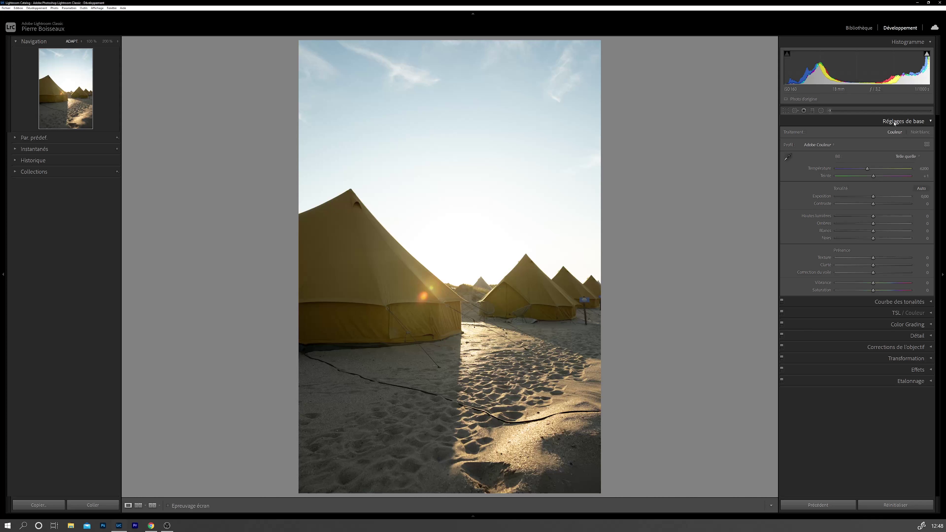
- Look through the Détail and Etalonnage panels, then switch the editing panels to Solo mode
{"action": "left_click", "coordinate": [912, 336]}
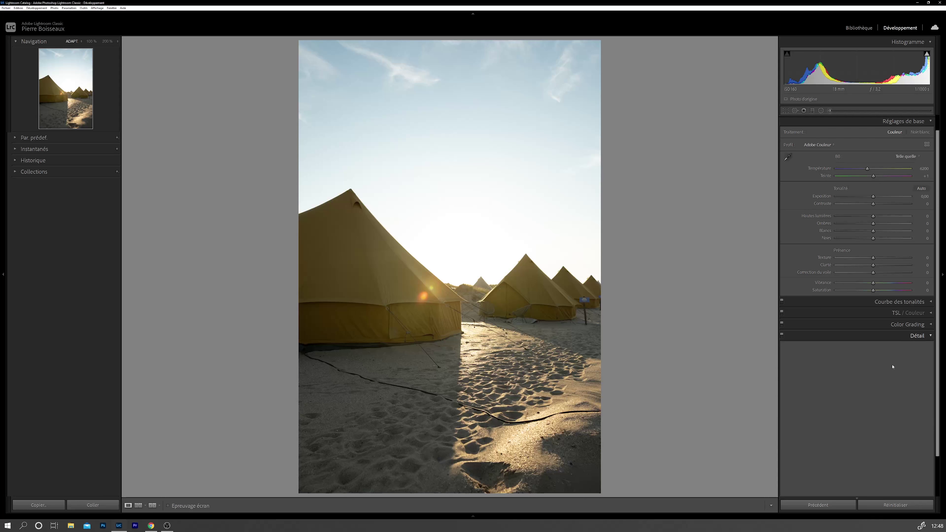
{"action": "left_click", "coordinate": [923, 490]}
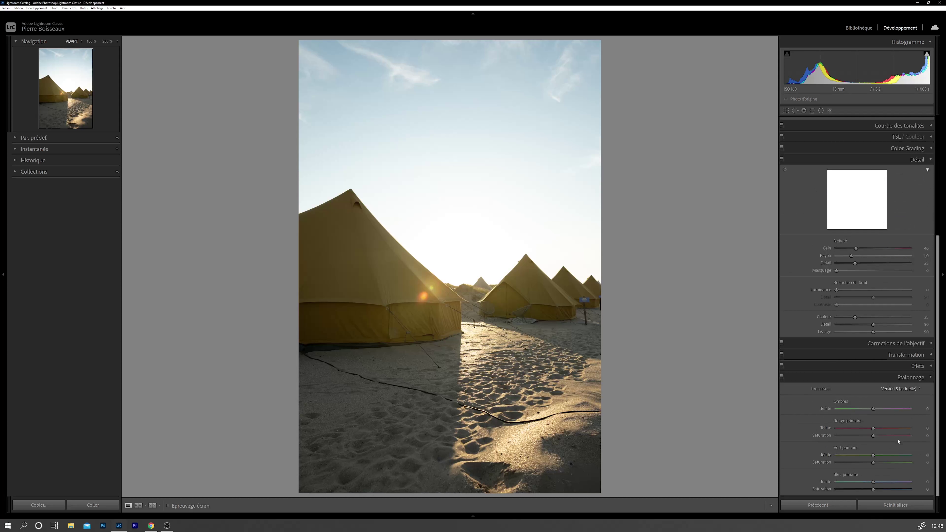
{"action": "scroll", "coordinate": [909, 335], "scroll_direction": "up", "scroll_amount": 5}
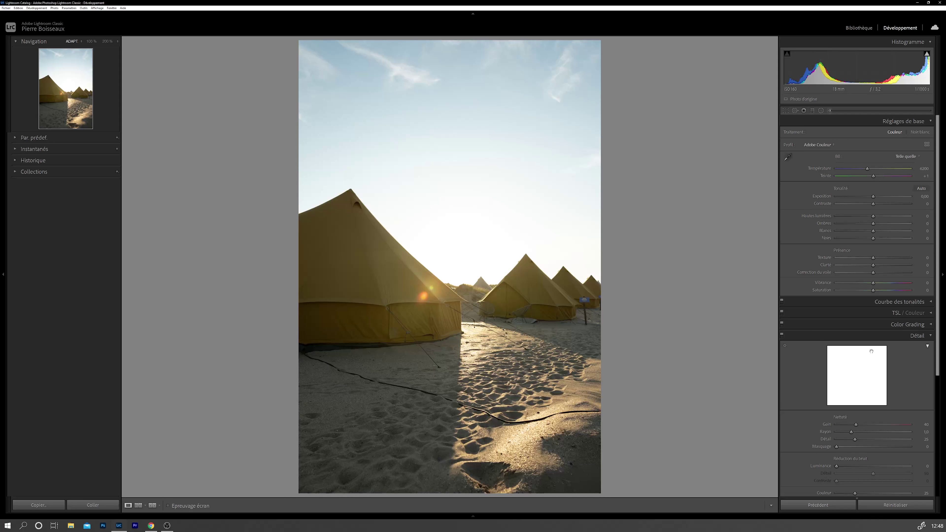
{"action": "left_click", "coordinate": [903, 337]}
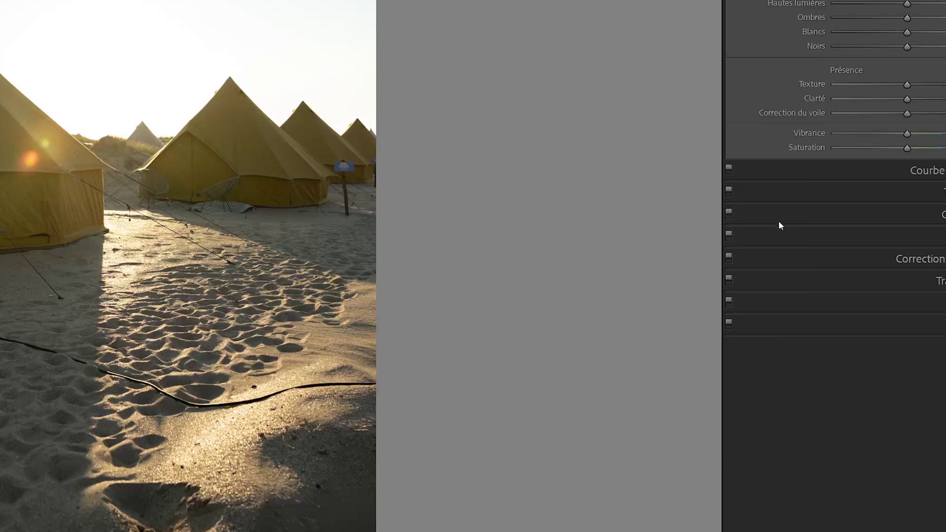
{"action": "right_click", "coordinate": [764, 361]}
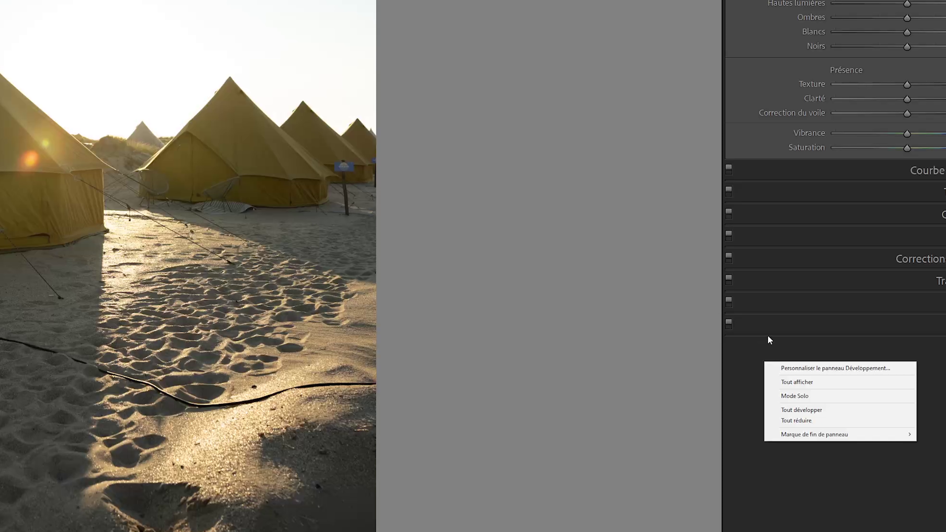
{"action": "left_click", "coordinate": [800, 397]}
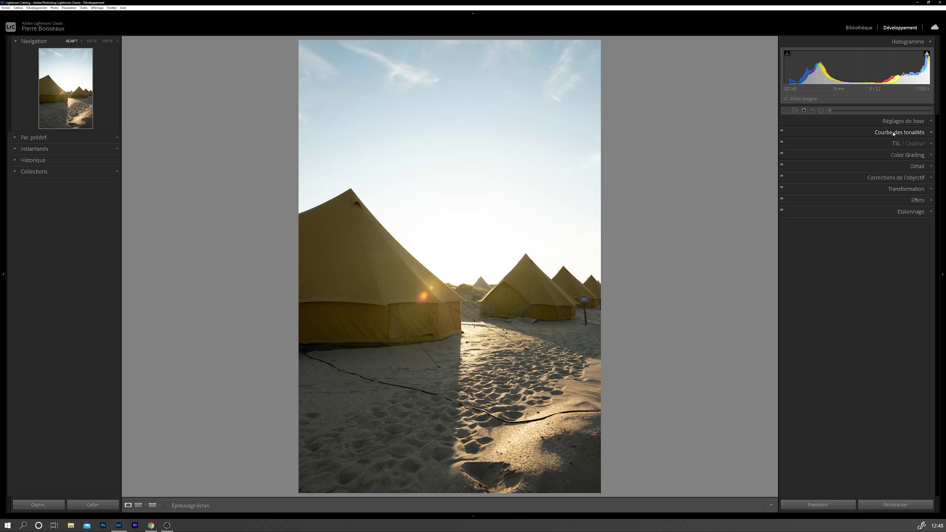
- Try solo mode on lens corrections, tone curve and Détail, ending with Réglages de base expanded
{"action": "left_click", "coordinate": [906, 122]}
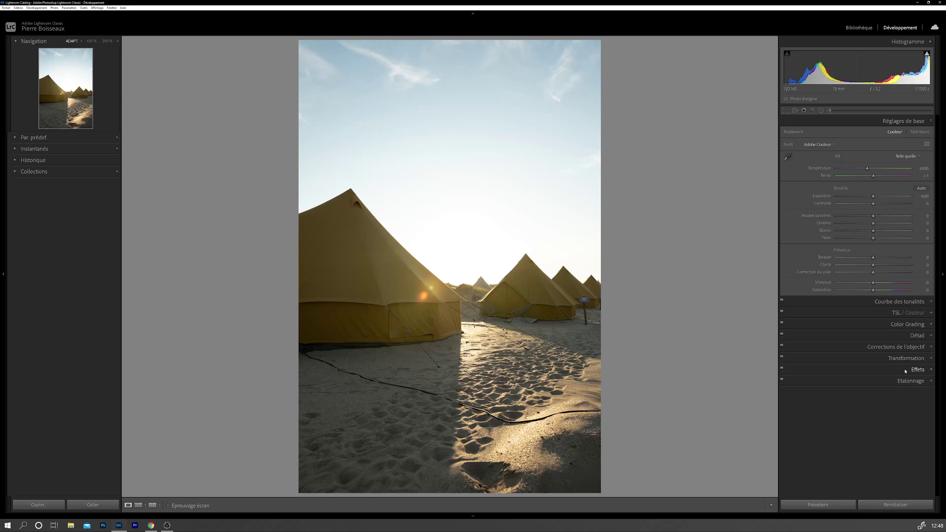
{"action": "left_click", "coordinate": [899, 347]}
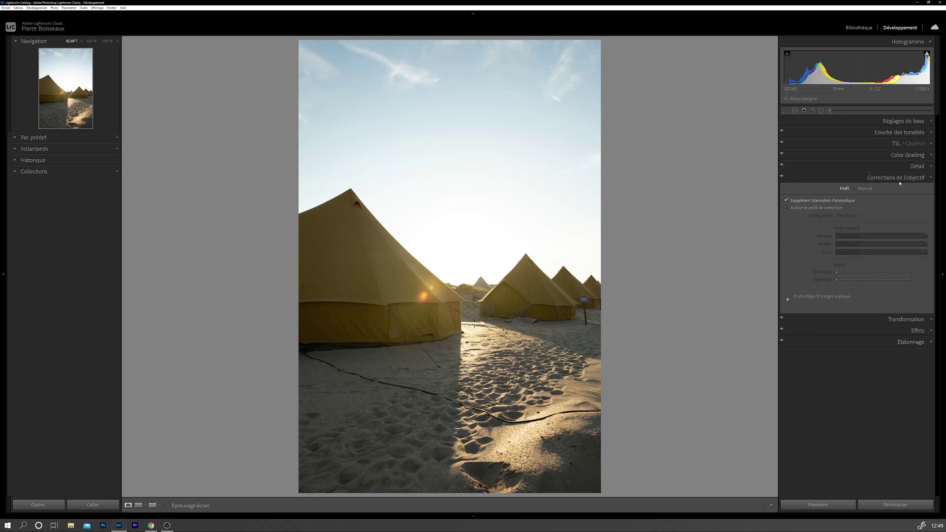
{"action": "left_click", "coordinate": [872, 148]}
{"action": "left_click", "coordinate": [871, 134]}
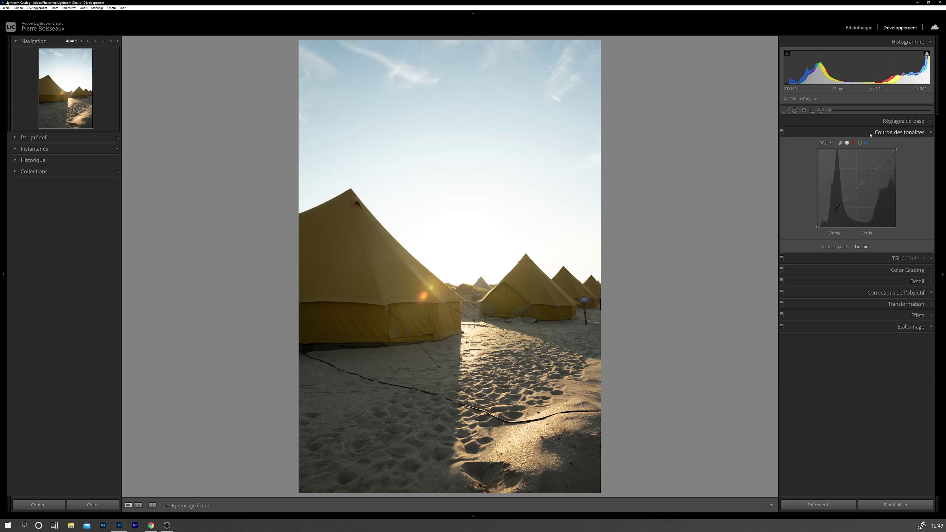
{"action": "left_click", "coordinate": [896, 282]}
{"action": "left_click", "coordinate": [887, 166]}
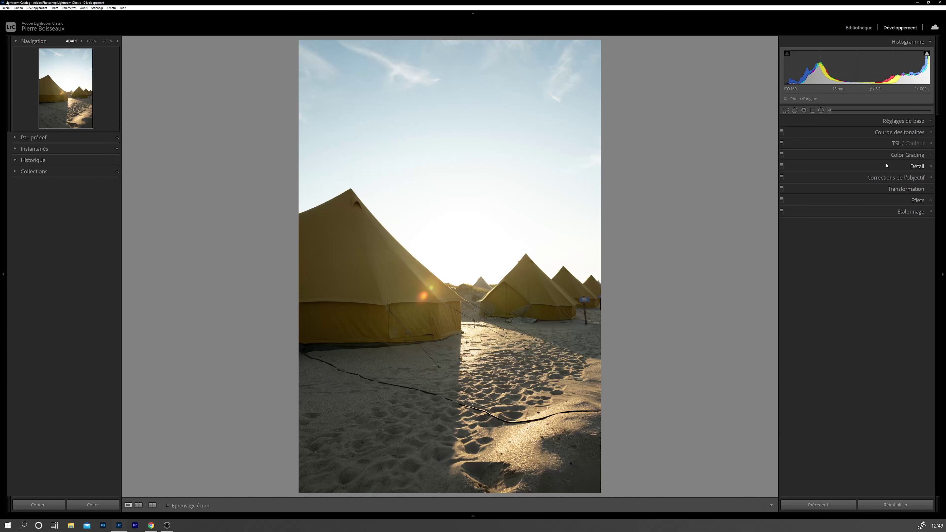
{"action": "left_click", "coordinate": [889, 121]}
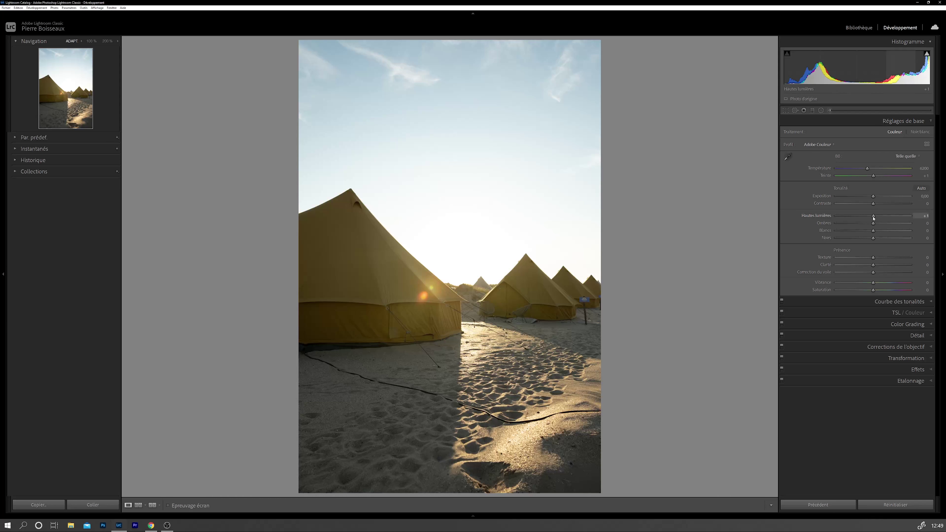
- In Réglages de base set highlights −2, shadows +15, whites about +9 and blacks −19
{"action": "left_click_drag", "start_coordinate": [874, 216], "coordinate": [876, 240]}
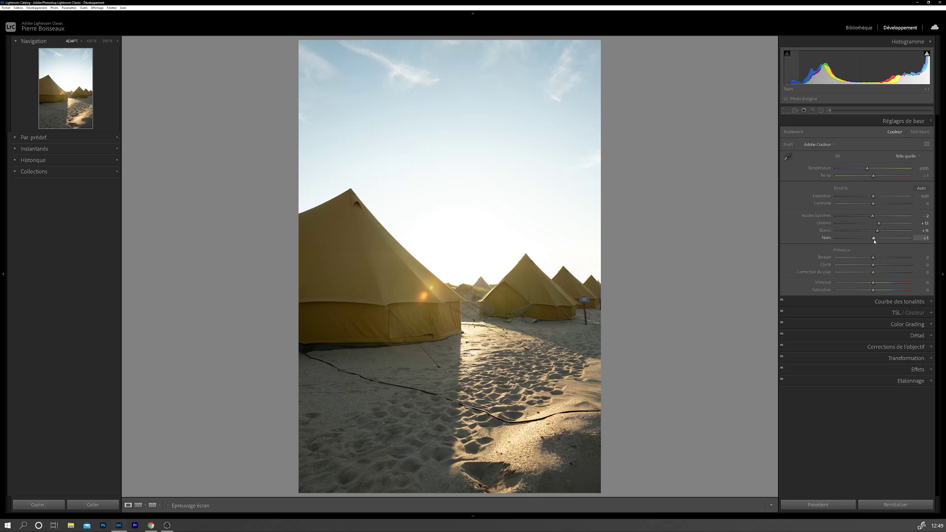
{"action": "left_click_drag", "start_coordinate": [875, 241], "coordinate": [863, 245]}
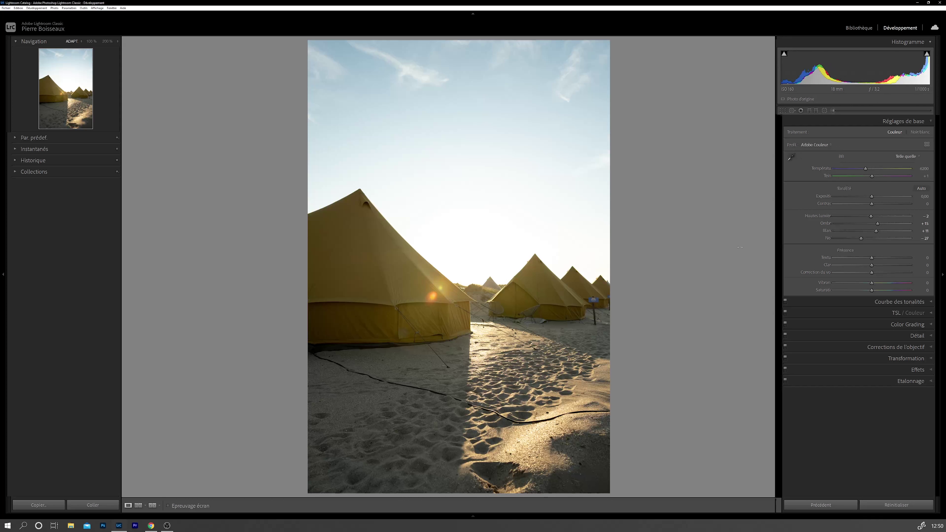
{"action": "left_click_drag", "start_coordinate": [778, 249], "coordinate": [704, 243]}
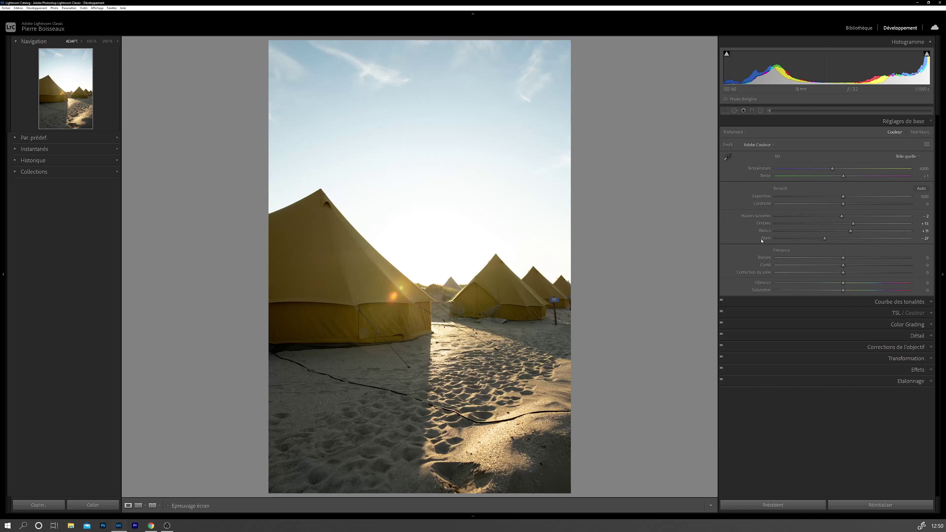
{"action": "left_click_drag", "start_coordinate": [851, 231], "coordinate": [824, 232]}
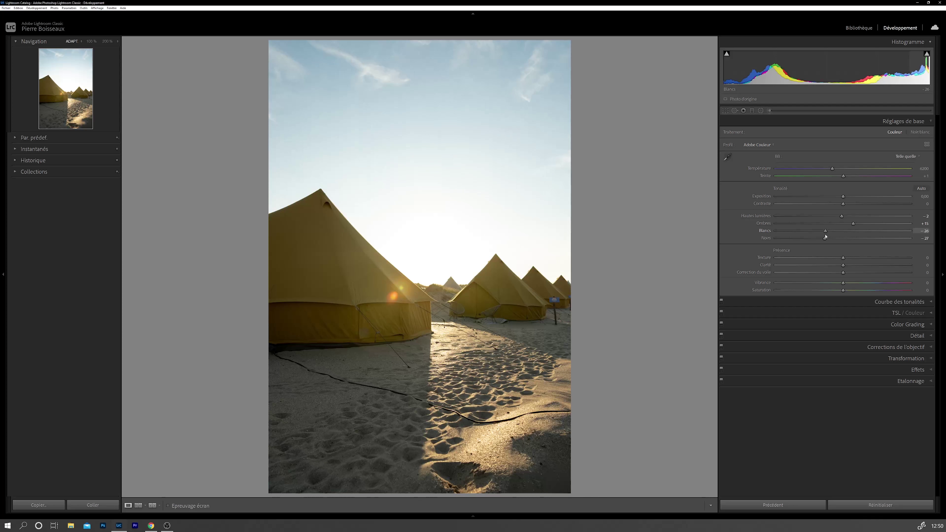
{"action": "left_click_drag", "start_coordinate": [824, 235], "coordinate": [844, 237]}
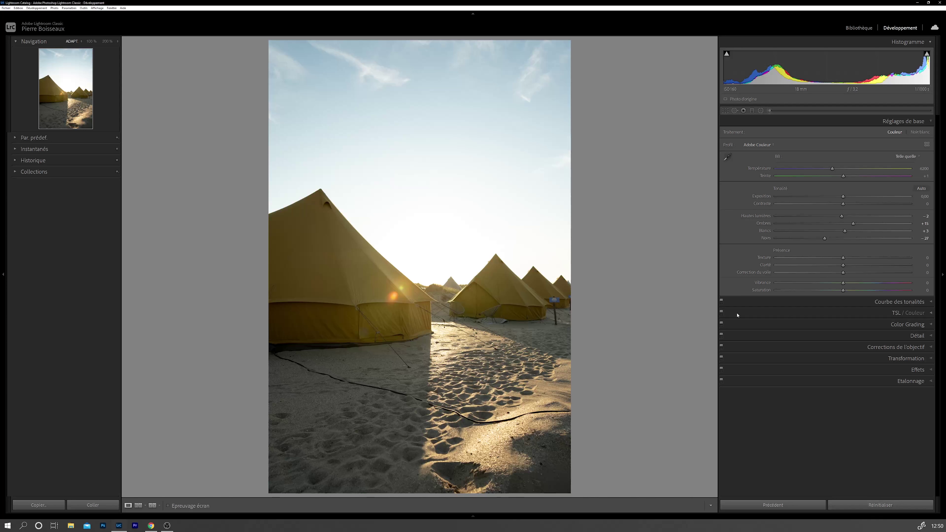
{"action": "left_click_drag", "start_coordinate": [825, 238], "coordinate": [830, 239]}
- Set Température to 6715 and Exposition to −0,45, then view Avant/Après side by side
{"action": "left_click_drag", "start_coordinate": [831, 169], "coordinate": [841, 168]}
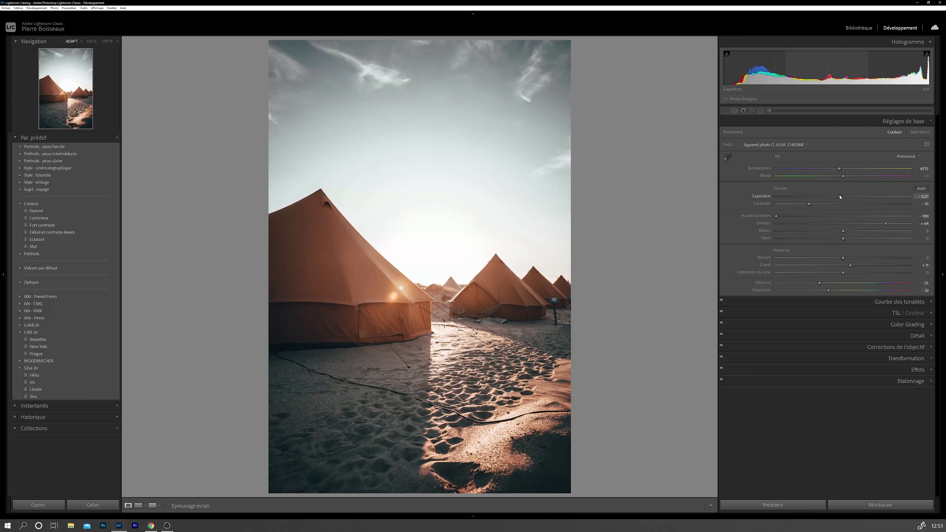
{"action": "left_click_drag", "start_coordinate": [841, 197], "coordinate": [837, 197]}
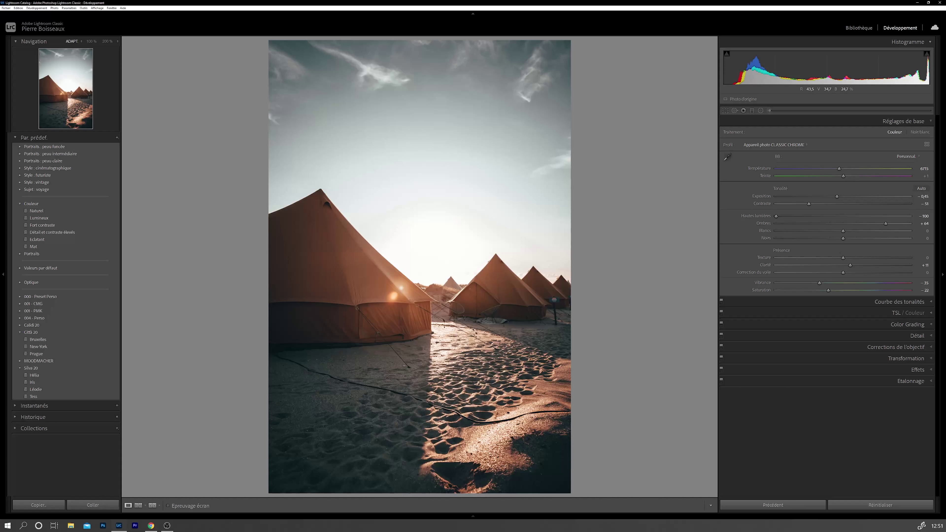
{"action": "key", "text": "ctrl+shift+1"}
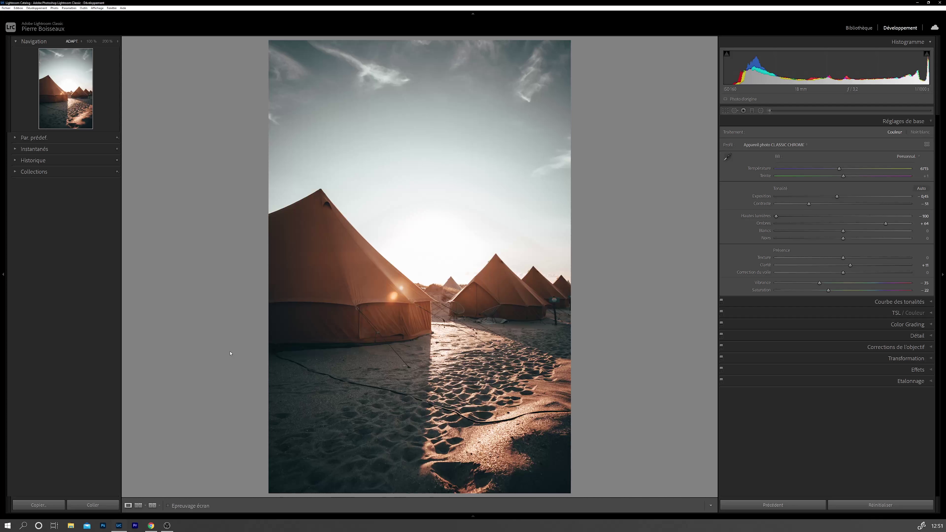
{"action": "key", "text": "y"}
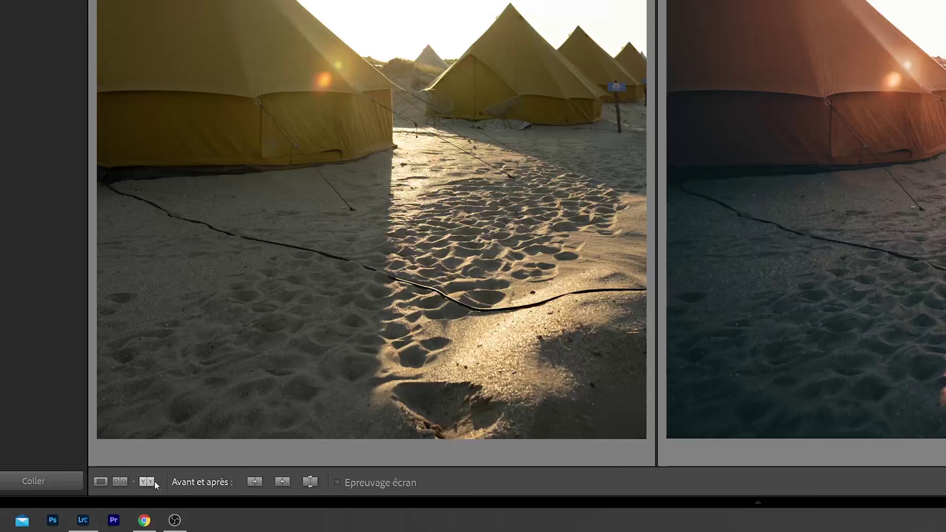
{"action": "left_click", "coordinate": [153, 483]}
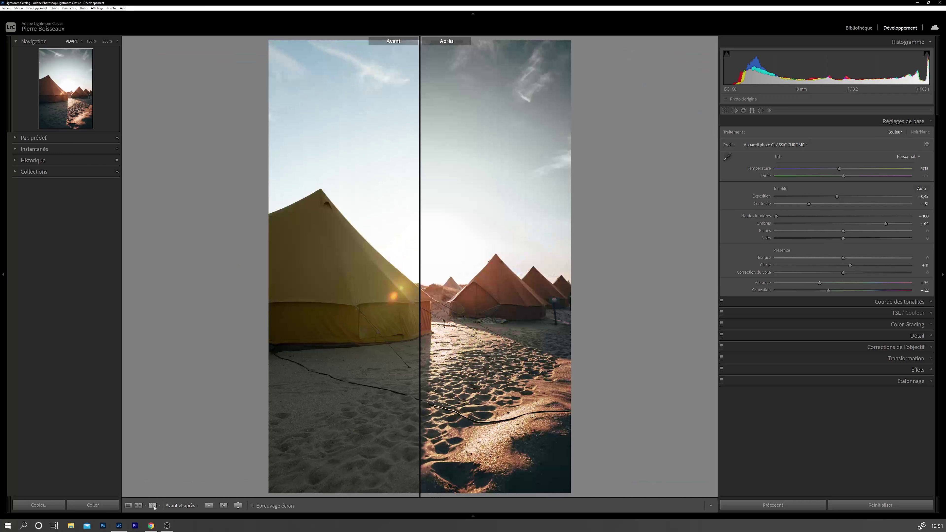
{"action": "left_click", "coordinate": [153, 506]}
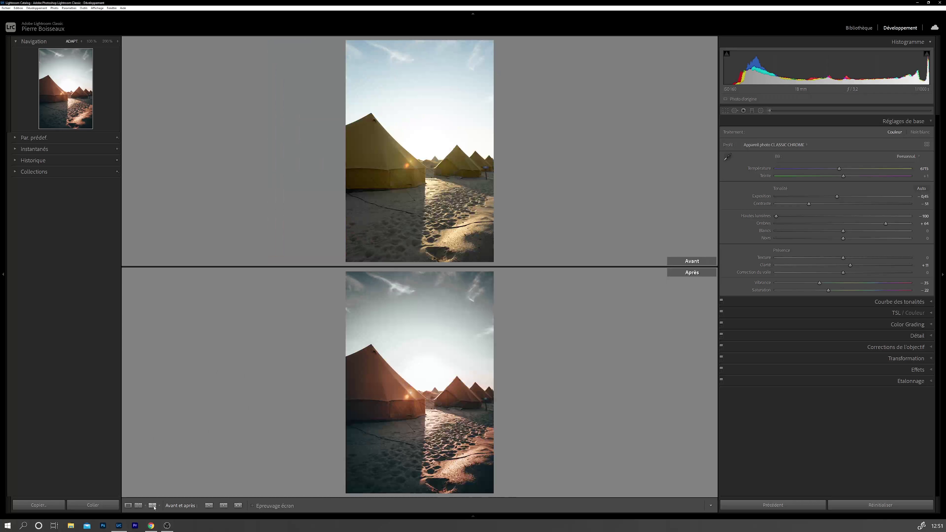
{"action": "left_click", "coordinate": [153, 506]}
{"action": "left_click", "coordinate": [154, 506]}
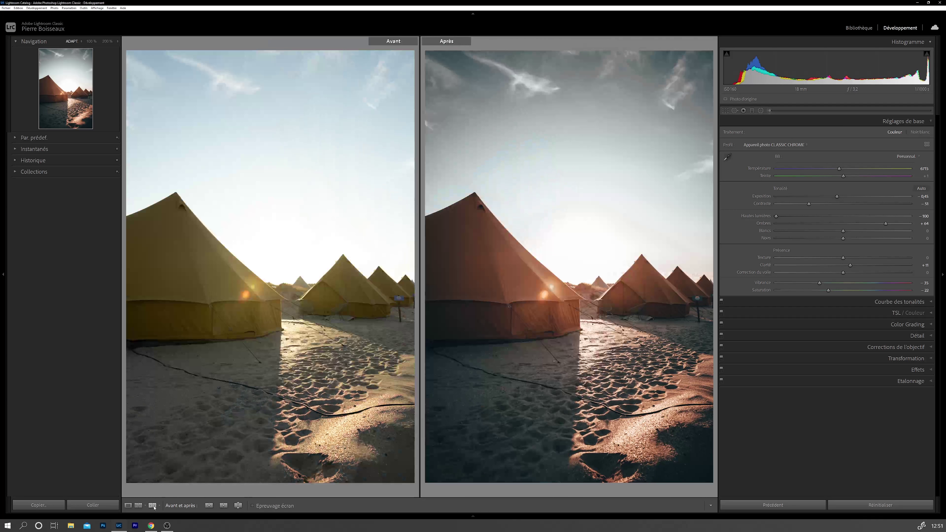
{"action": "key", "text": "y"}
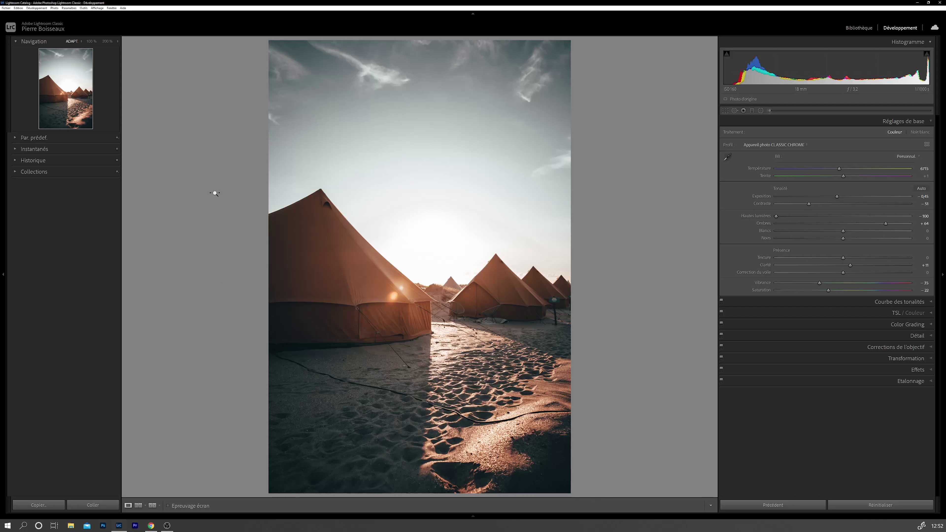
{"action": "key", "text": "backslash"}
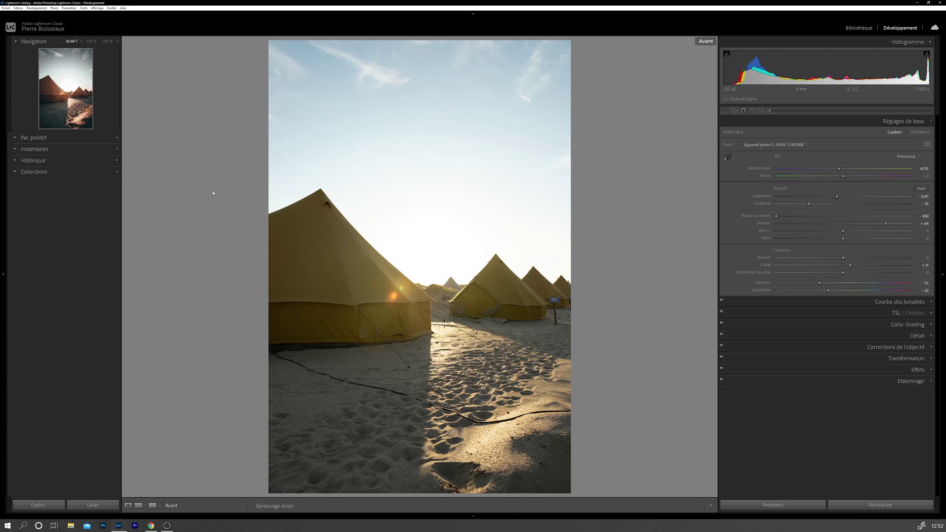
{"action": "key", "text": "backslash"}
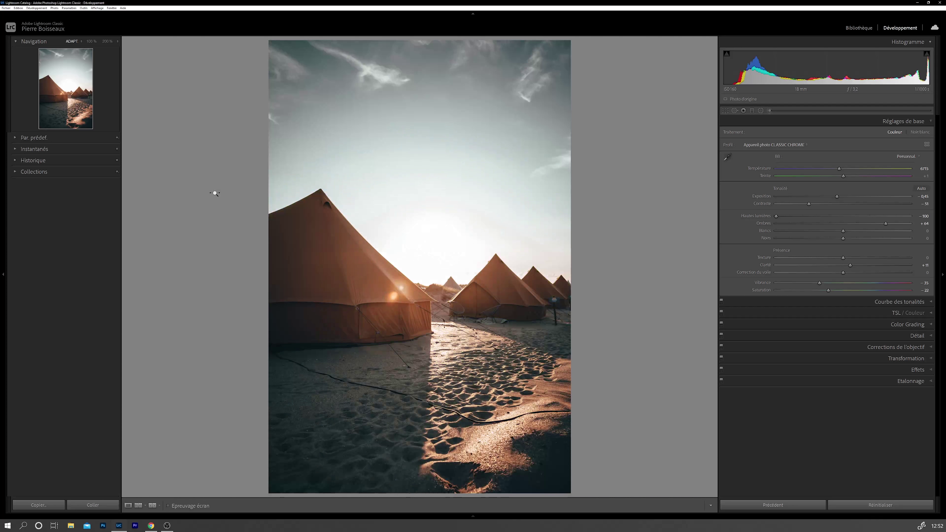
{"action": "key", "text": "backslash"}
{"action": "key", "text": "backslash"}
{"action": "key", "text": "backslash"}
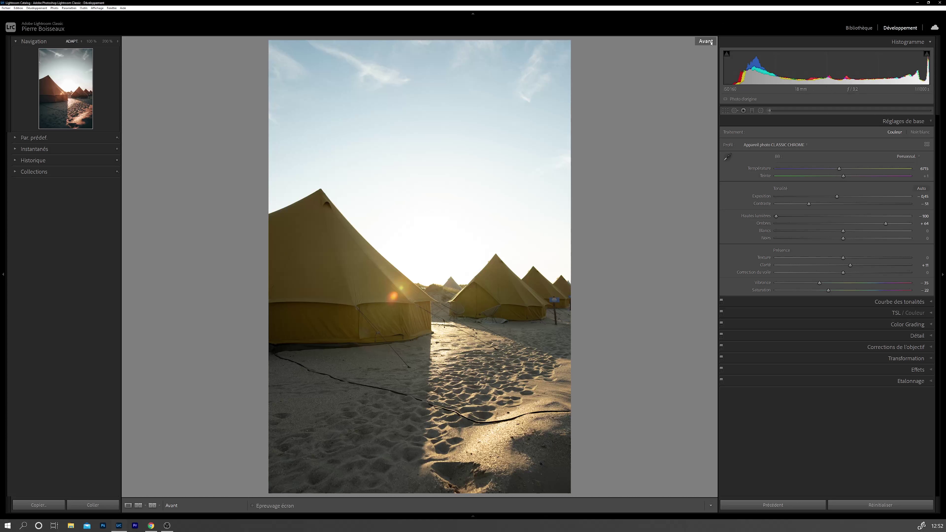
{"action": "key", "text": "backslash"}
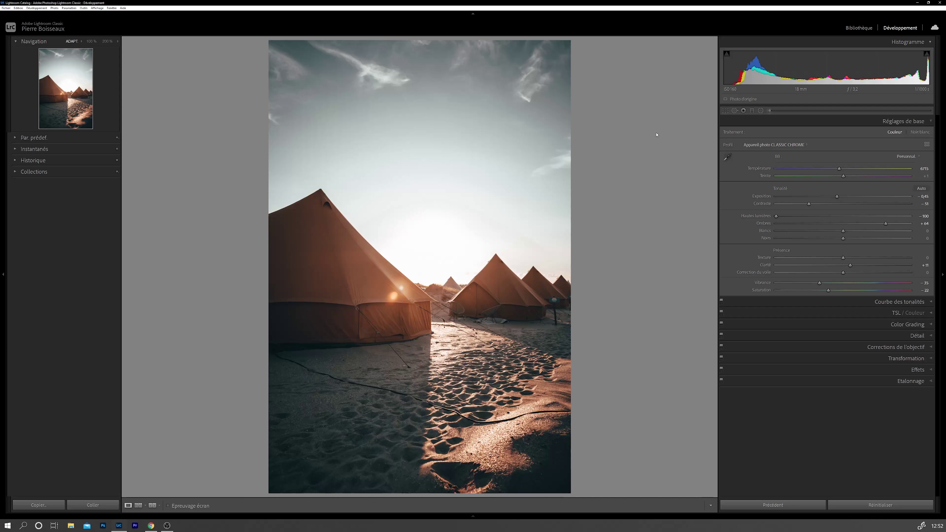
{"action": "left_click", "coordinate": [421, 373]}
{"action": "left_click_drag", "start_coordinate": [420, 373], "coordinate": [421, 485]}
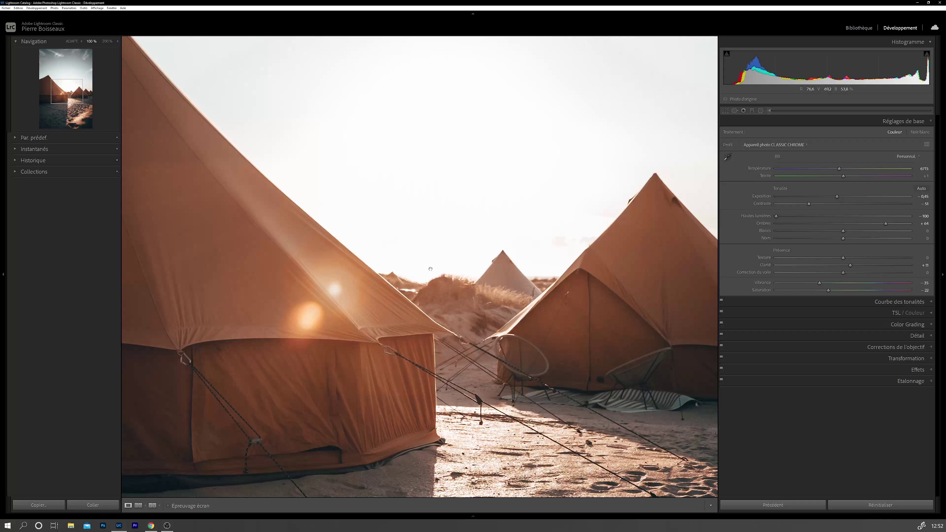
{"action": "left_click_drag", "start_coordinate": [430, 268], "coordinate": [494, 305]}
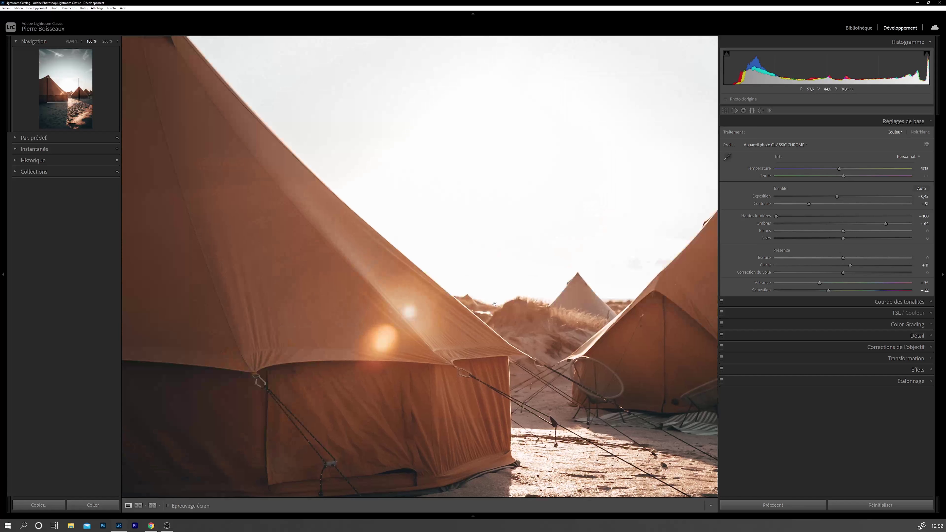
{"action": "key", "text": "backslash"}
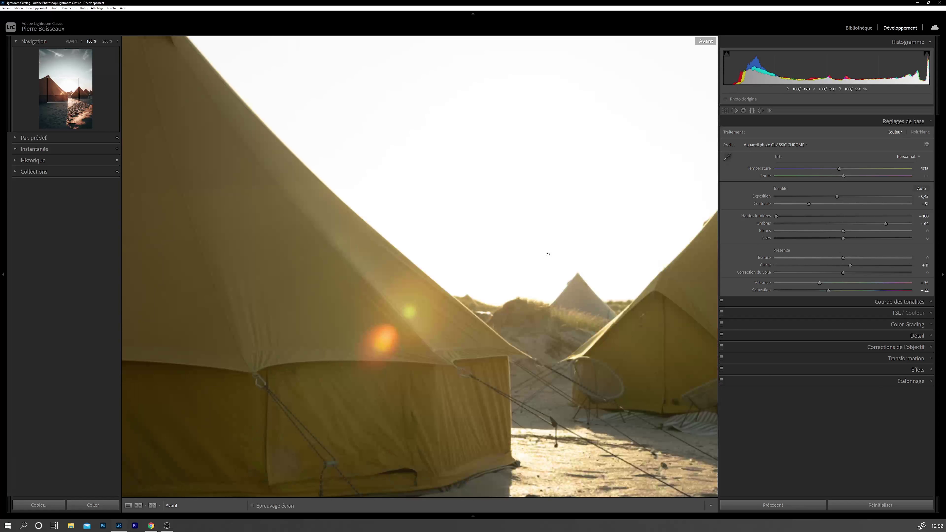
{"action": "key", "text": "backslash"}
- Add a centred radial mask stretched to fill the frame, darkening the photo's edges
{"action": "left_click", "coordinate": [442, 368]}
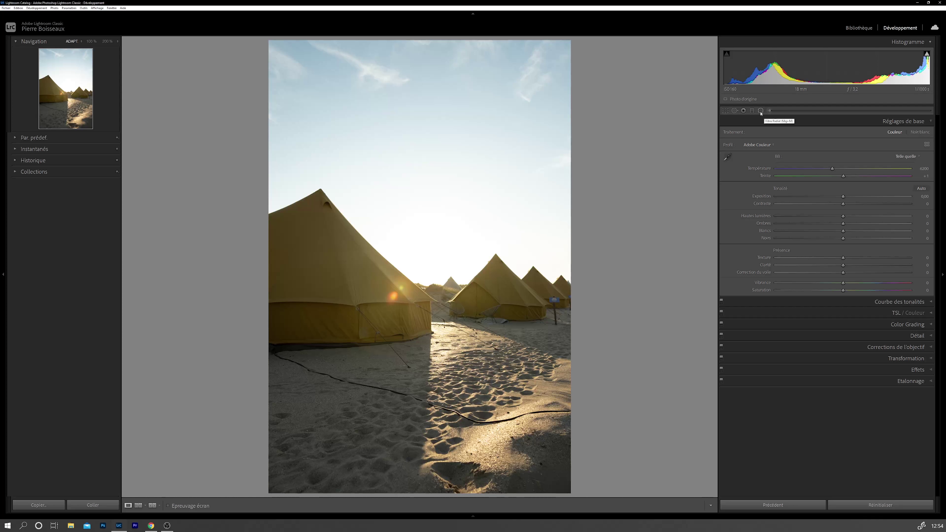
{"action": "left_click", "coordinate": [762, 111]}
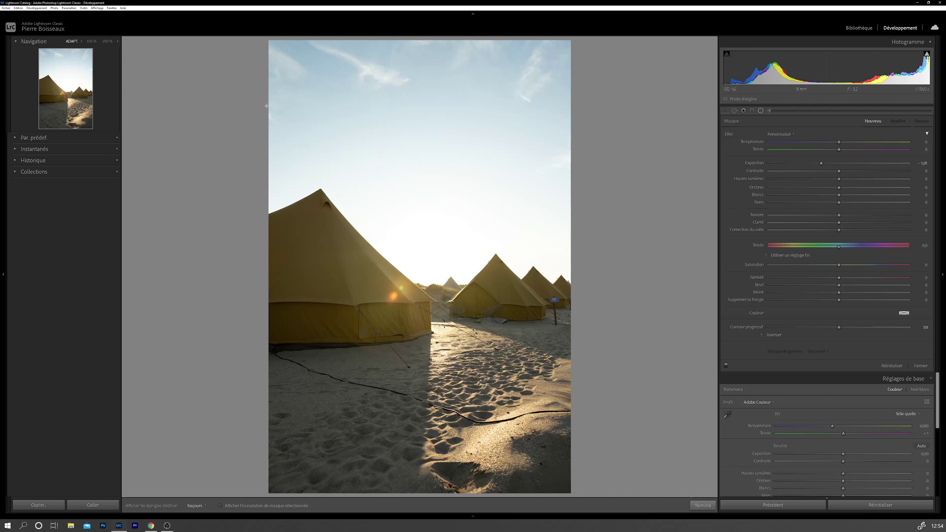
{"action": "mouse_move", "coordinate": [264, 105]}
{"action": "left_mouse_down"}
{"action": "mouse_move", "coordinate": [334, 175]}
{"action": "mouse_move", "coordinate": [415, 281]}
{"action": "left_mouse_up"}
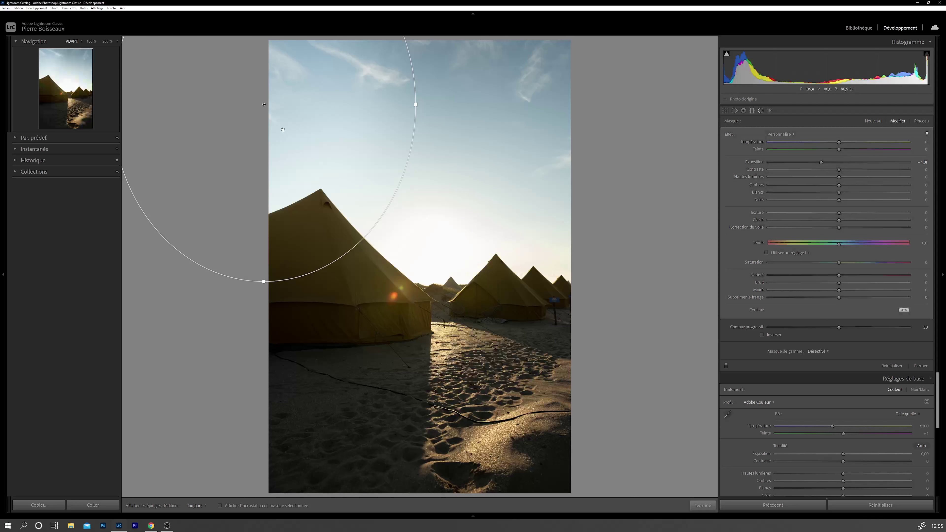
{"action": "left_click_drag", "start_coordinate": [269, 111], "coordinate": [421, 276]}
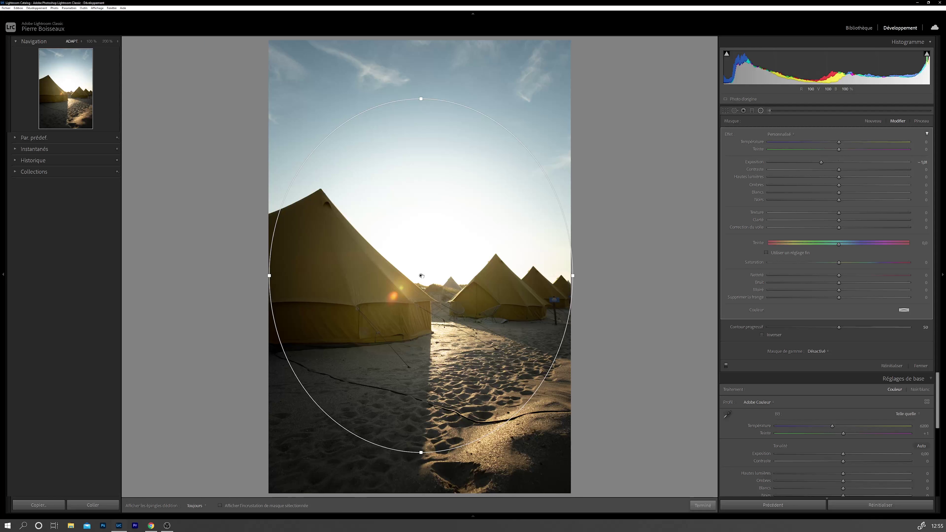
{"action": "double_click", "coordinate": [421, 276], "text": "ctrl"}
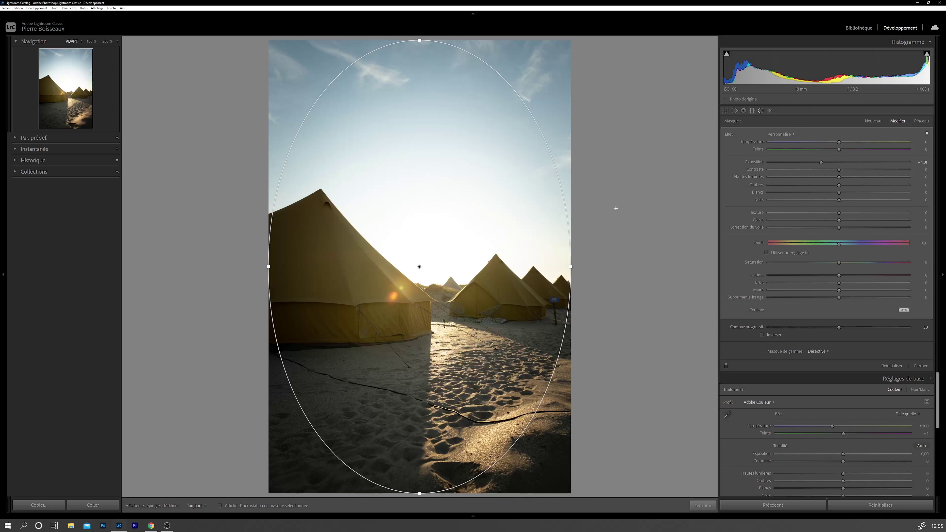
{"action": "left_click", "coordinate": [761, 111]}
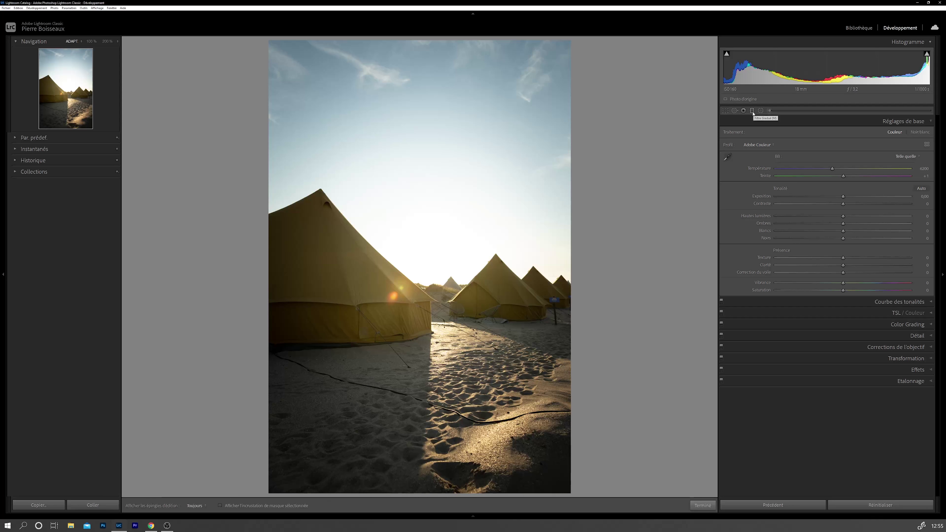
- Draw a graduated mask over the sky that darkens and warms it, deepening shadows and lifting whites
{"action": "left_click", "coordinate": [761, 110]}
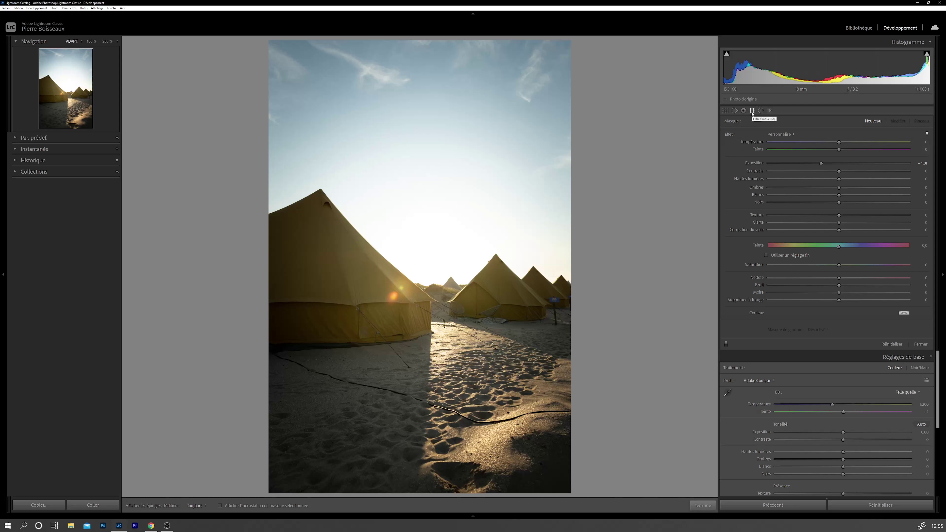
{"action": "left_click_drag", "start_coordinate": [413, 48], "coordinate": [415, 270]}
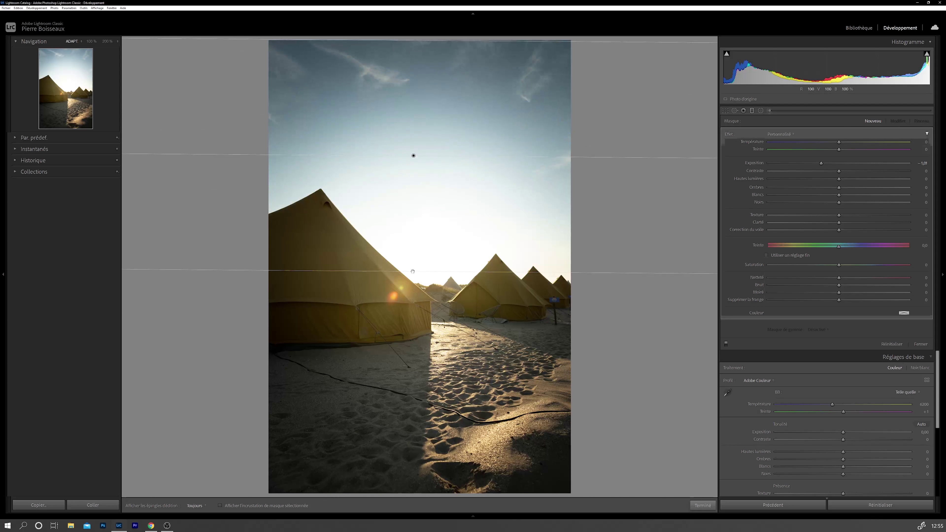
{"action": "mouse_move", "coordinate": [826, 163]}
{"action": "left_mouse_down"}
{"action": "mouse_move", "coordinate": [865, 182]}
{"action": "mouse_move", "coordinate": [862, 171]}
{"action": "left_mouse_up"}
{"action": "left_click_drag", "start_coordinate": [839, 142], "coordinate": [855, 142]}
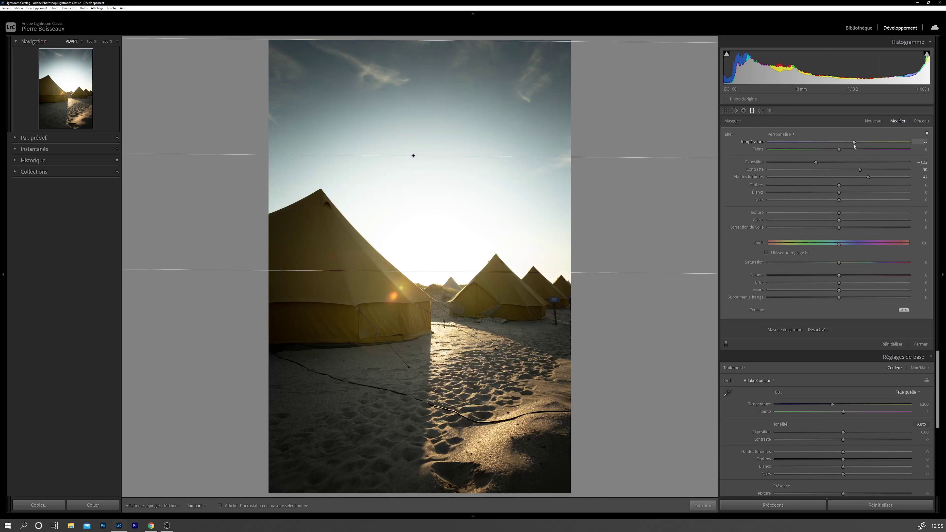
{"action": "mouse_move", "coordinate": [839, 185]}
{"action": "left_mouse_down"}
{"action": "mouse_move", "coordinate": [804, 185]}
{"action": "mouse_move", "coordinate": [856, 193]}
{"action": "mouse_move", "coordinate": [856, 220]}
{"action": "left_mouse_up"}
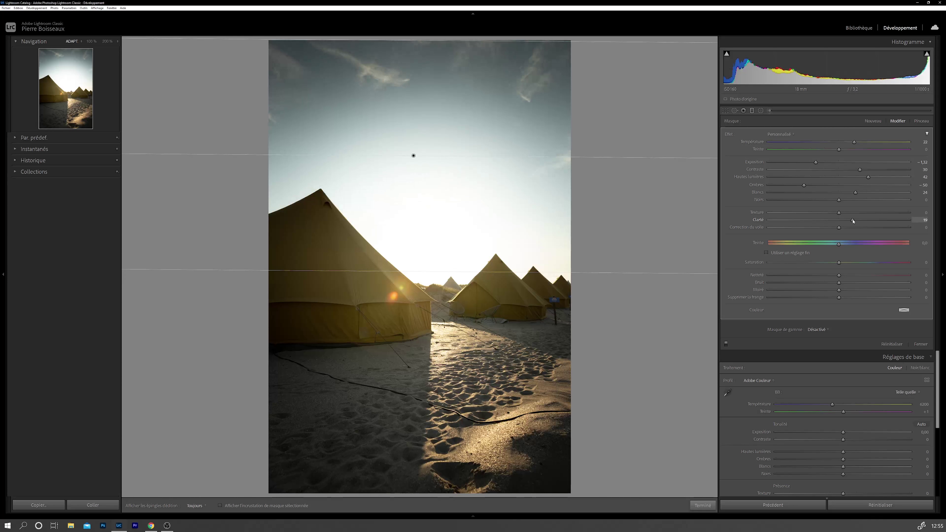
{"action": "left_click_drag", "start_coordinate": [414, 156], "coordinate": [415, 161]}
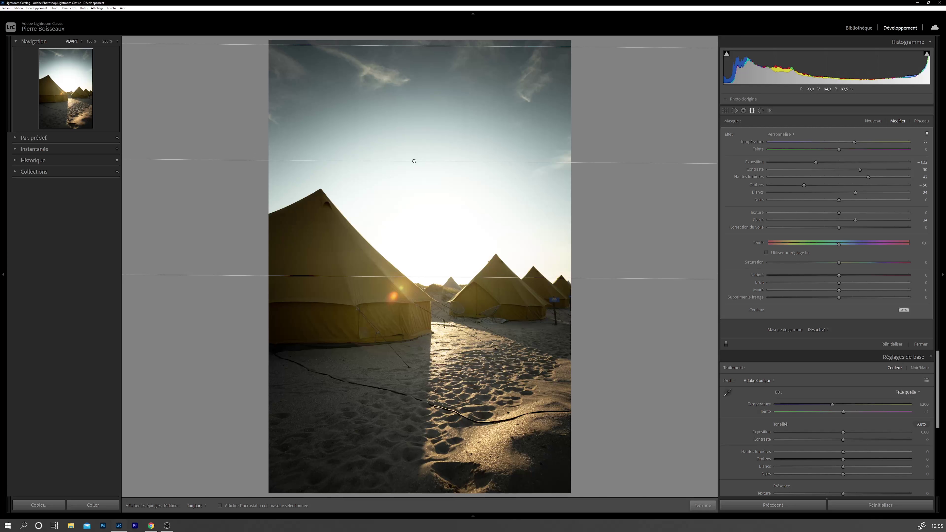
{"action": "key", "text": "backslash"}
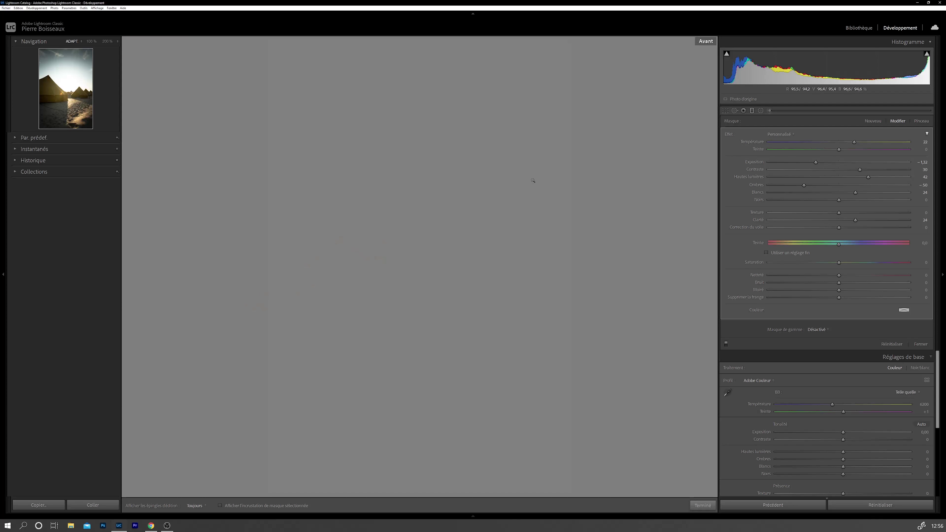
{"action": "key", "text": "backslash"}
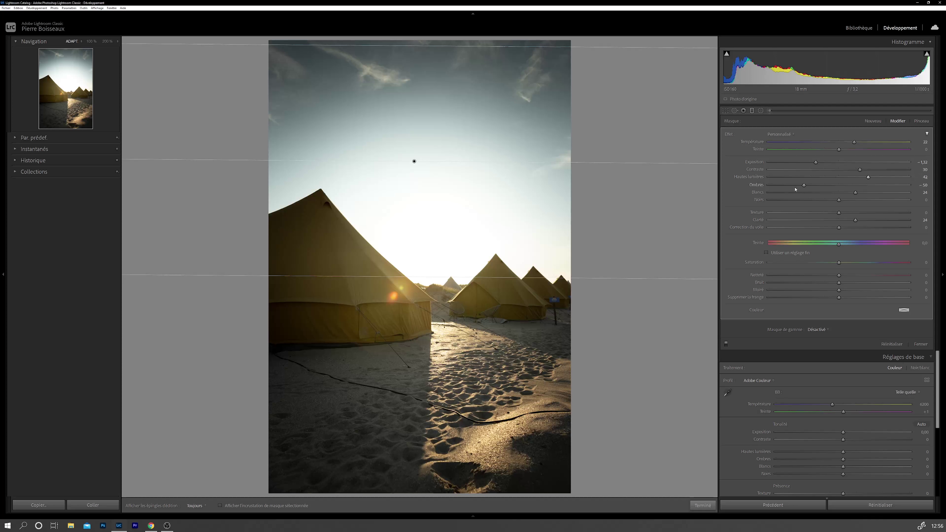
{"action": "left_click_drag", "start_coordinate": [804, 185], "coordinate": [803, 185]}
- Tune the sky mask's overall Amount, settling slightly below 79
{"action": "left_click", "coordinate": [927, 134]}
{"action": "left_click", "coordinate": [927, 134]}
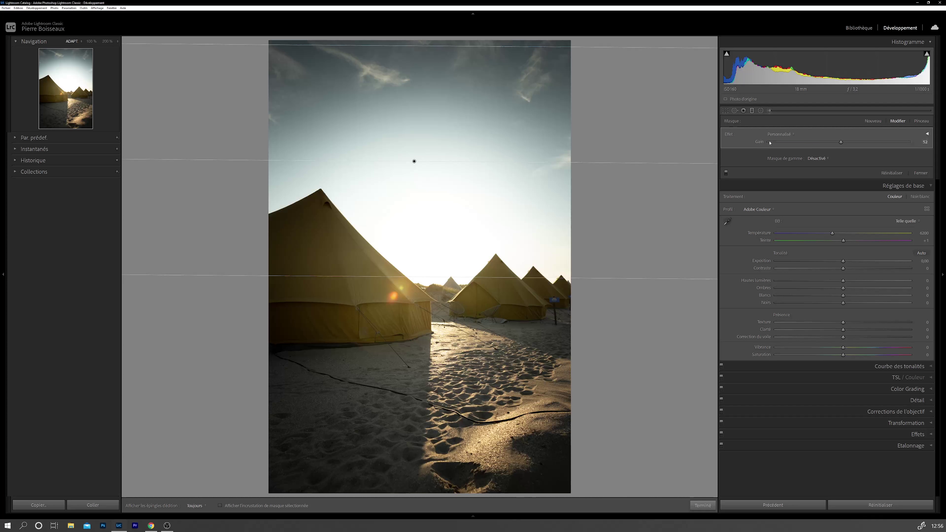
{"action": "mouse_move", "coordinate": [842, 142]}
{"action": "left_mouse_down"}
{"action": "mouse_move", "coordinate": [849, 143]}
{"action": "mouse_move", "coordinate": [809, 143]}
{"action": "mouse_move", "coordinate": [880, 144]}
{"action": "left_mouse_up"}
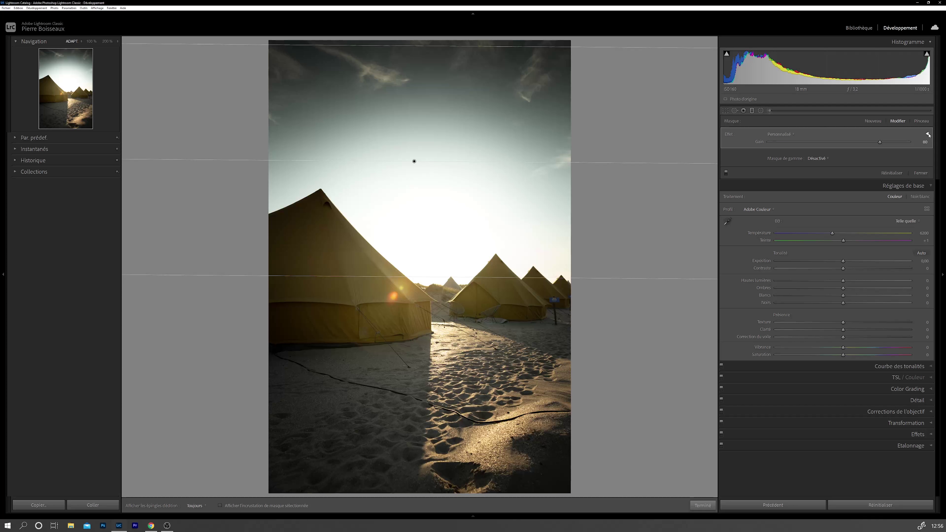
{"action": "left_click", "coordinate": [928, 134]}
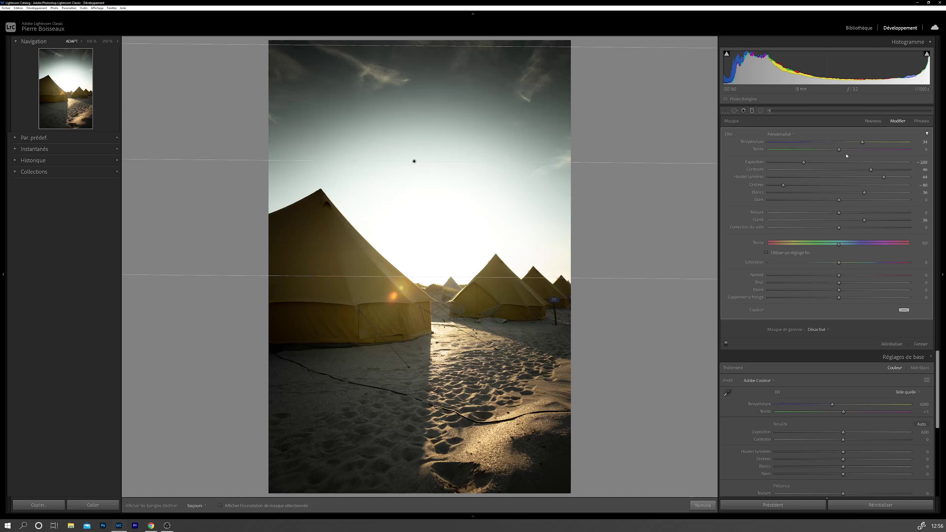
{"action": "left_click", "coordinate": [927, 133]}
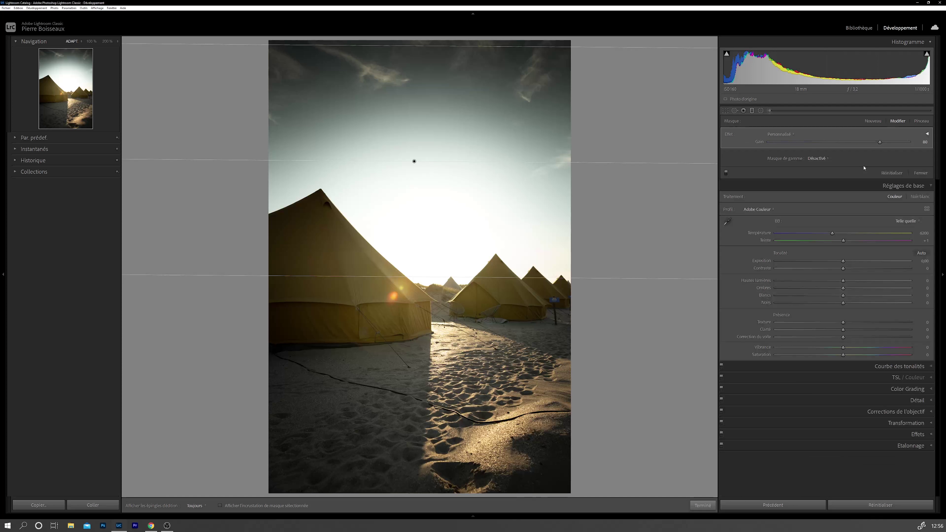
{"action": "left_click", "coordinate": [877, 144]}
{"action": "left_click_drag", "start_coordinate": [856, 145], "coordinate": [844, 145]}
- Close the sky mask and inspect the sand and tents at 100% before returning to Fit
{"action": "key", "text": "m"}
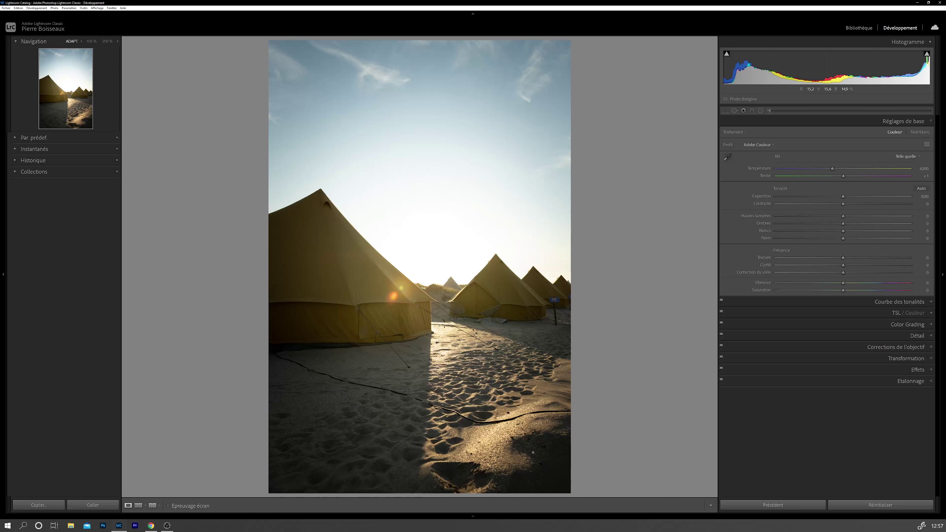
{"action": "left_click", "coordinate": [478, 388]}
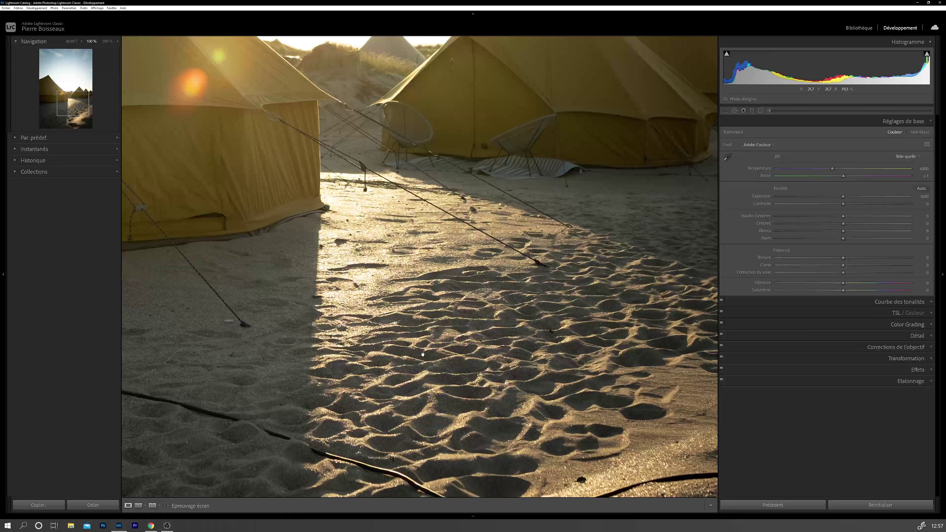
{"action": "left_click", "coordinate": [403, 362]}
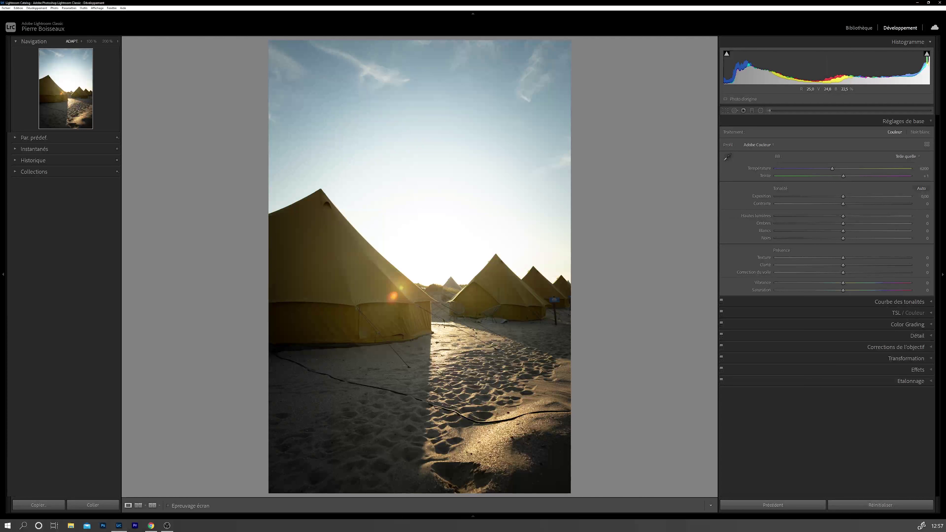
{"action": "left_click_drag", "start_coordinate": [459, 389], "coordinate": [452, 393]}
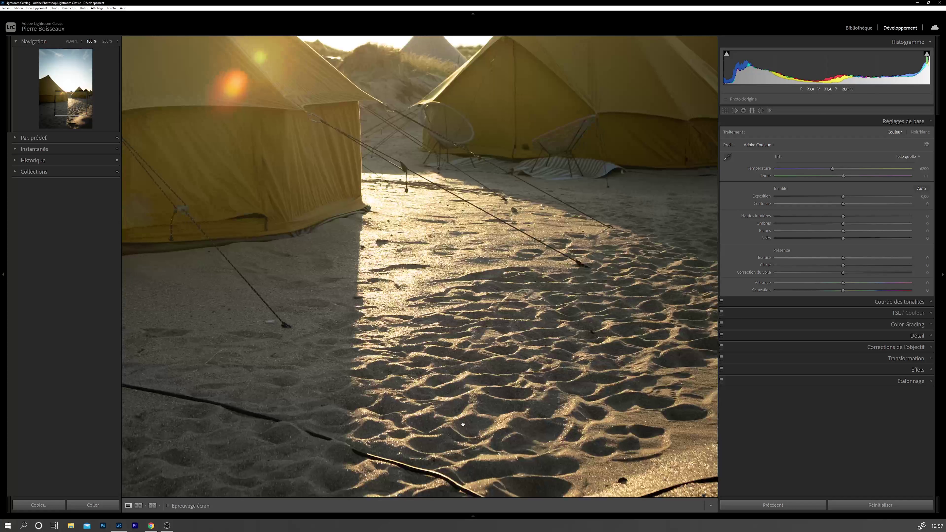
{"action": "left_click_drag", "start_coordinate": [415, 404], "coordinate": [430, 407]}
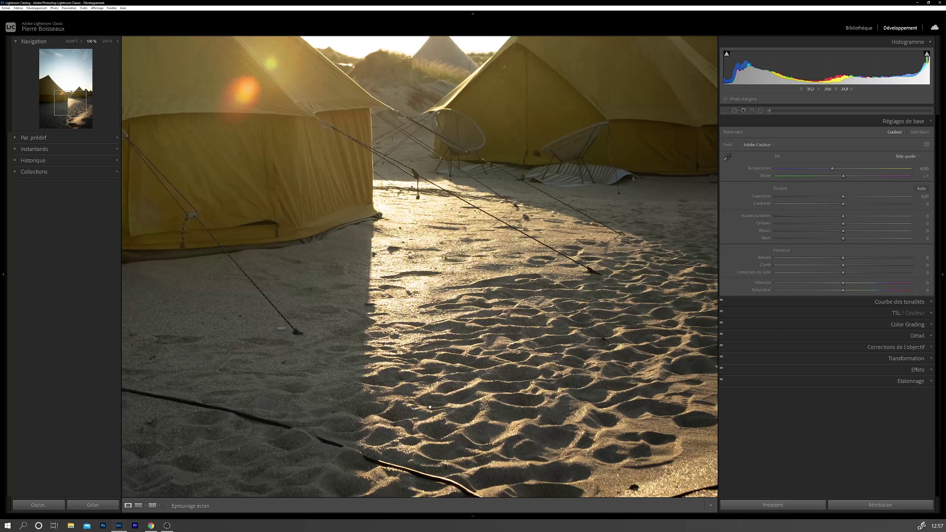
{"action": "left_click", "coordinate": [463, 403]}
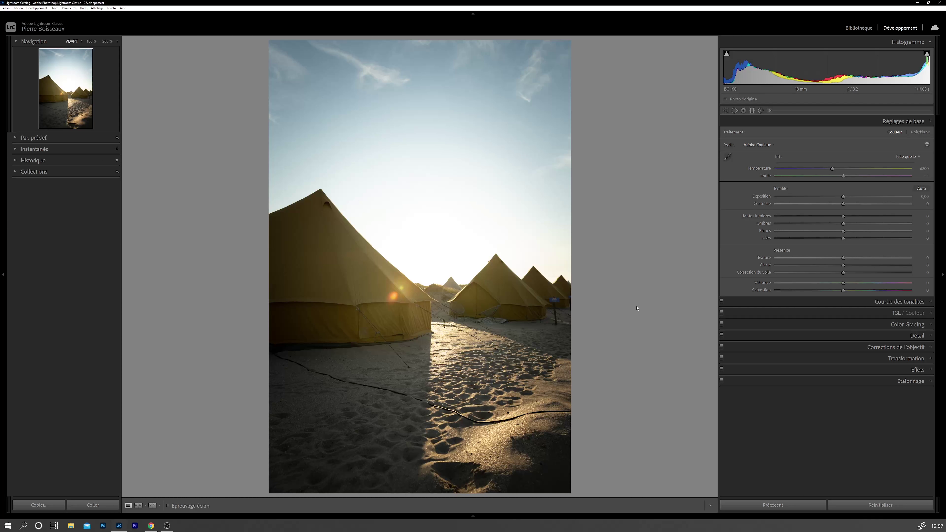
{"action": "left_click", "coordinate": [770, 111]}
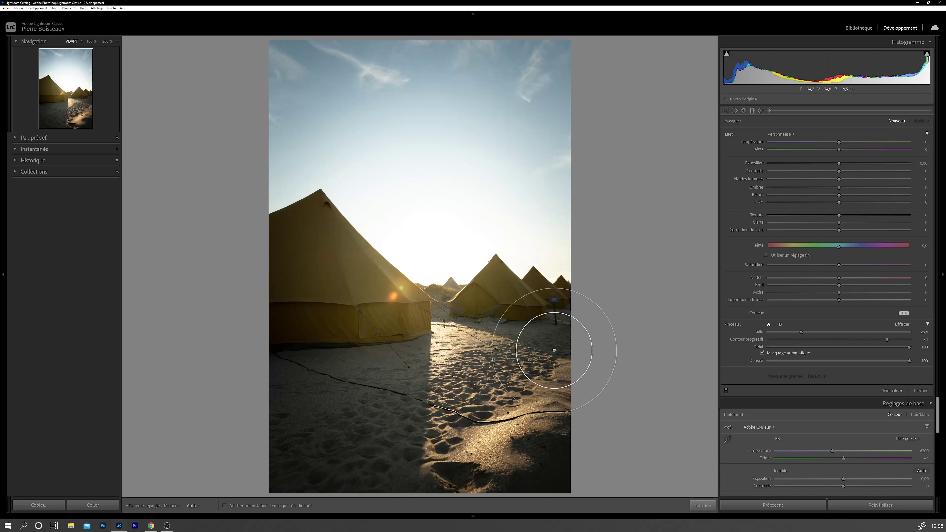
- Paint a brush mask with exposure about +0.29 over the lower sand, checking coverage with the overlay
{"action": "left_click_drag", "start_coordinate": [839, 163], "coordinate": [850, 166]}
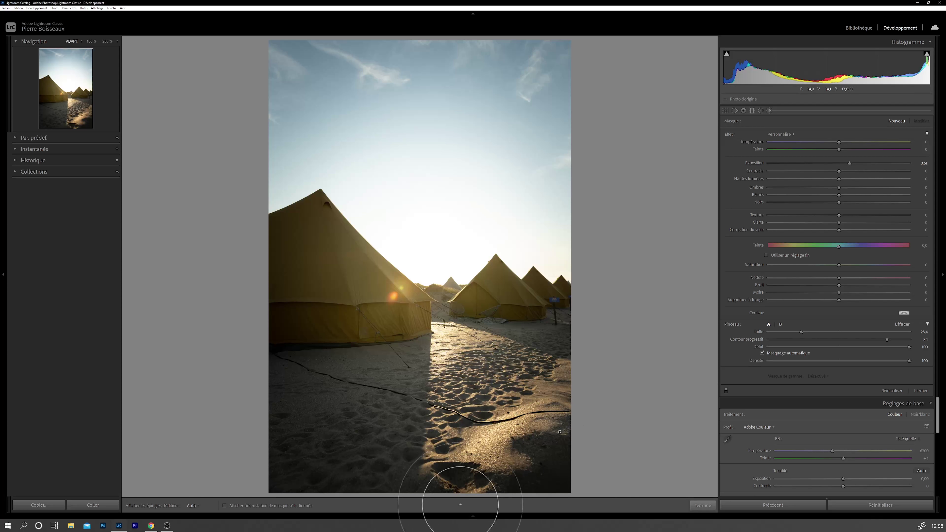
{"action": "key", "text": "h"}
{"action": "mouse_move", "coordinate": [547, 482]}
{"action": "left_mouse_down"}
{"action": "mouse_move", "coordinate": [274, 454]}
{"action": "mouse_move", "coordinate": [275, 411]}
{"action": "mouse_move", "coordinate": [450, 418]}
{"action": "mouse_move", "coordinate": [575, 367]}
{"action": "mouse_move", "coordinate": [556, 461]}
{"action": "mouse_move", "coordinate": [285, 475]}
{"action": "mouse_move", "coordinate": [570, 441]}
{"action": "mouse_move", "coordinate": [332, 443]}
{"action": "mouse_move", "coordinate": [302, 412]}
{"action": "mouse_move", "coordinate": [380, 422]}
{"action": "mouse_move", "coordinate": [443, 456]}
{"action": "left_mouse_up"}
{"action": "left_click", "coordinate": [193, 506]}
{"action": "left_click", "coordinate": [214, 506]}
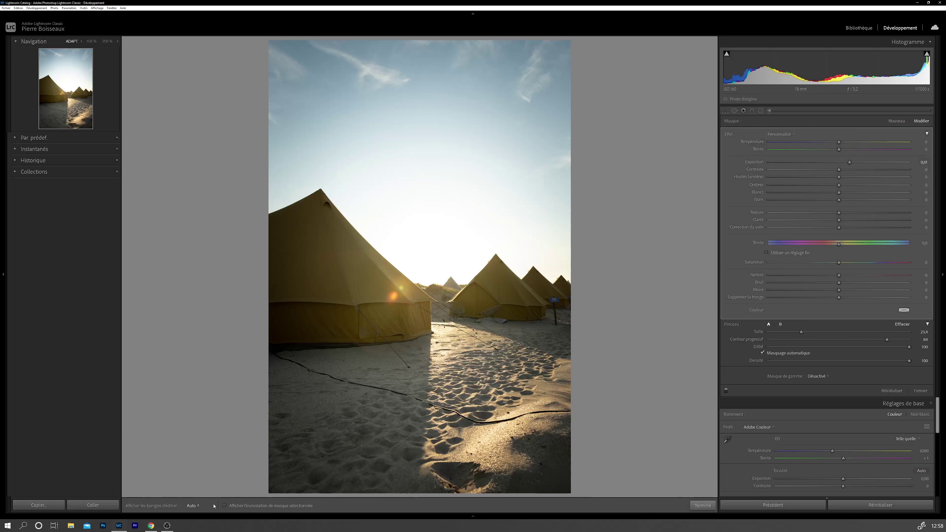
{"action": "left_click", "coordinate": [224, 506]}
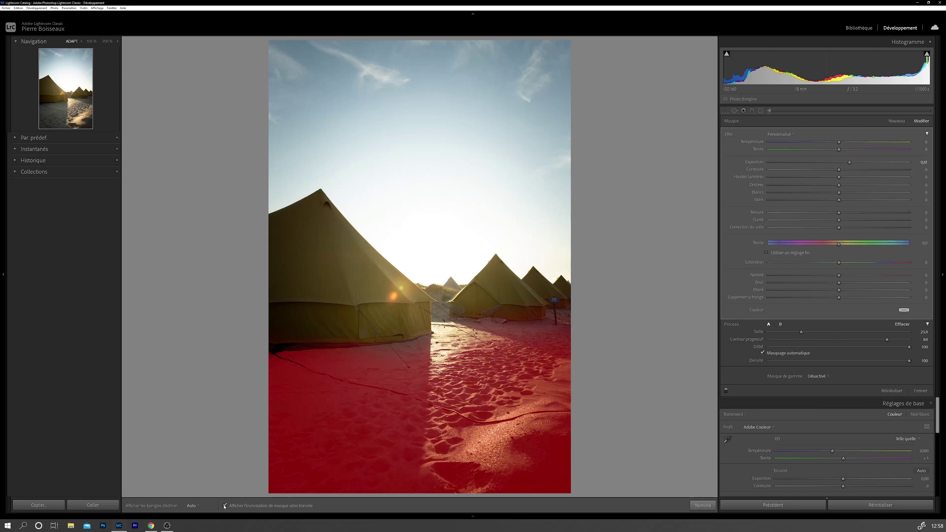
{"action": "left_click", "coordinate": [224, 506]}
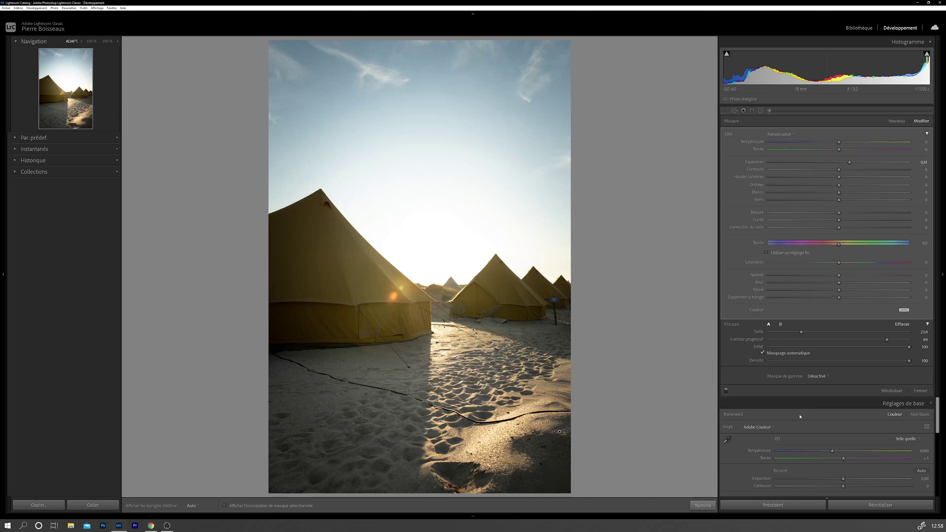
- Set the sand brush mask's range mask to Luminance and raise its dark end to exclude the darkest tones
{"action": "left_click", "coordinate": [822, 378]}
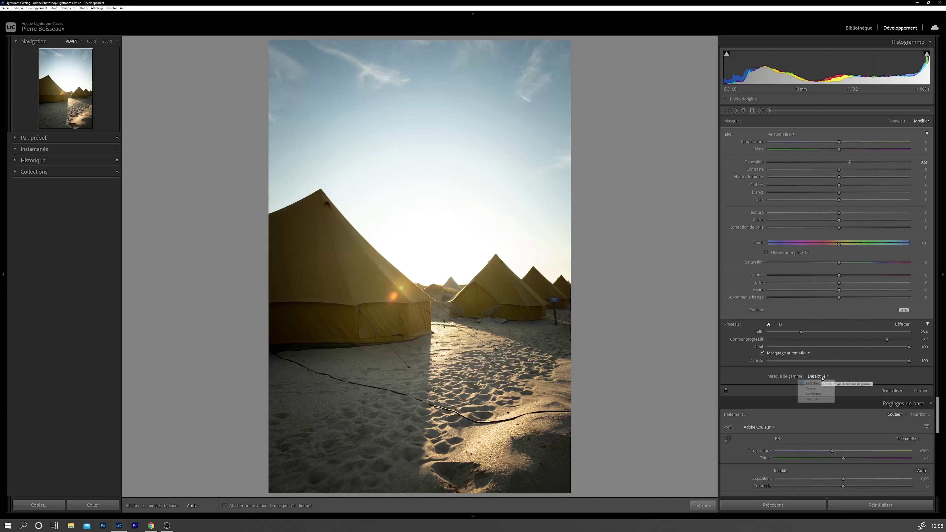
{"action": "left_click", "coordinate": [820, 396]}
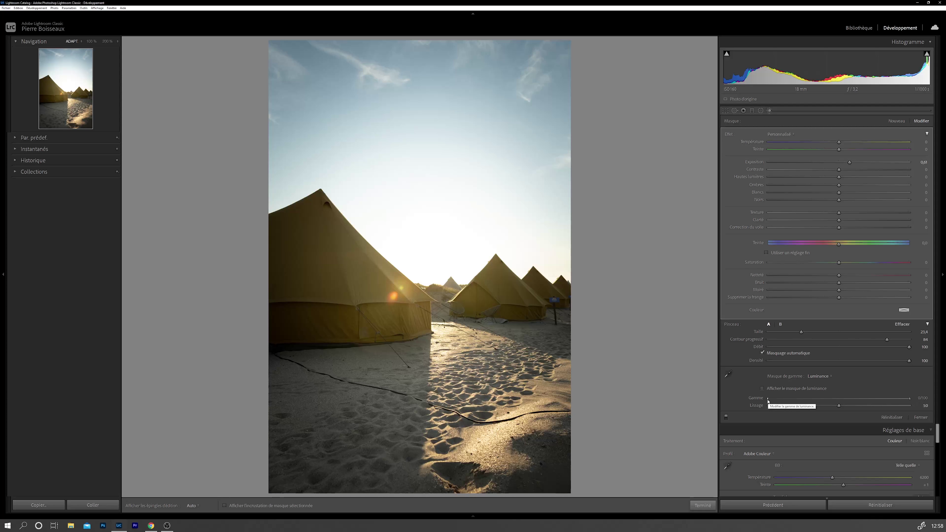
{"action": "left_click", "coordinate": [776, 389]}
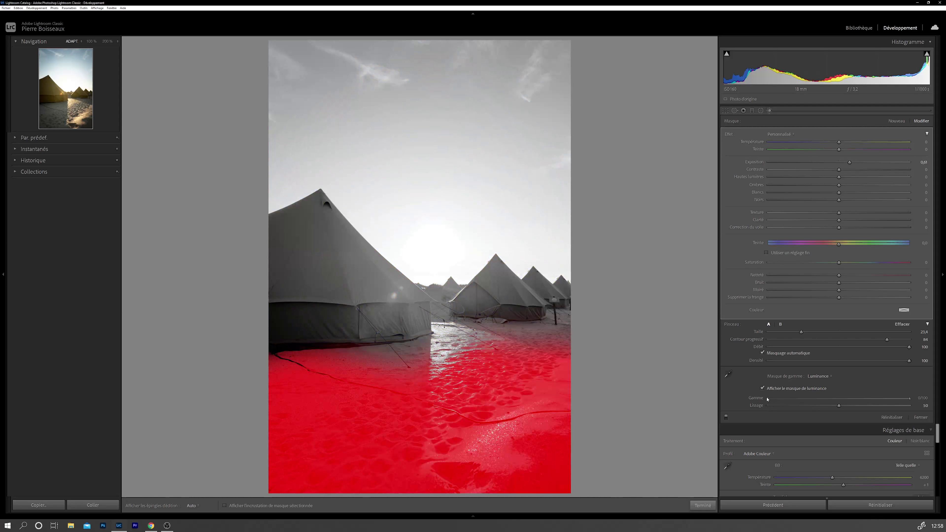
{"action": "left_click_drag", "start_coordinate": [768, 401], "coordinate": [769, 400]}
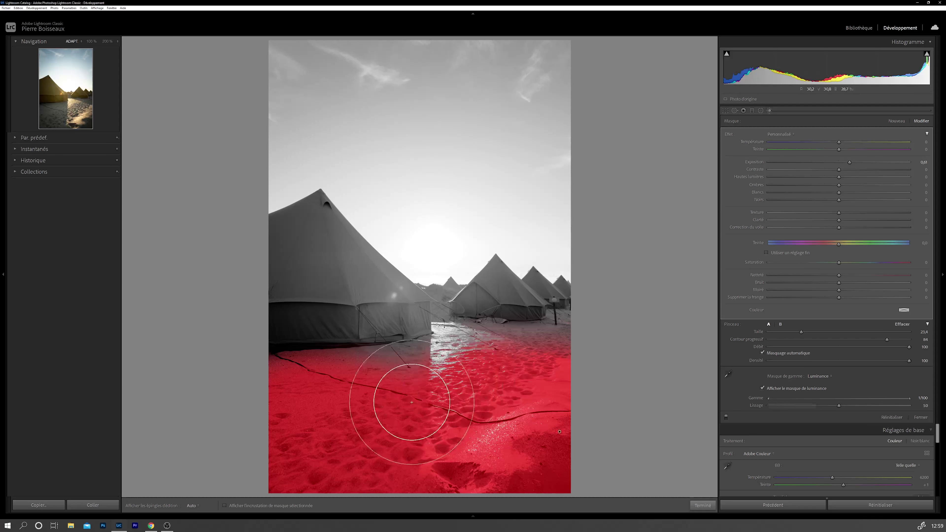
{"action": "left_click_drag", "start_coordinate": [769, 400], "coordinate": [826, 397]}
- Paint a new −0,64 exposure brush mask over the lower sand
{"action": "key", "text": "k"}
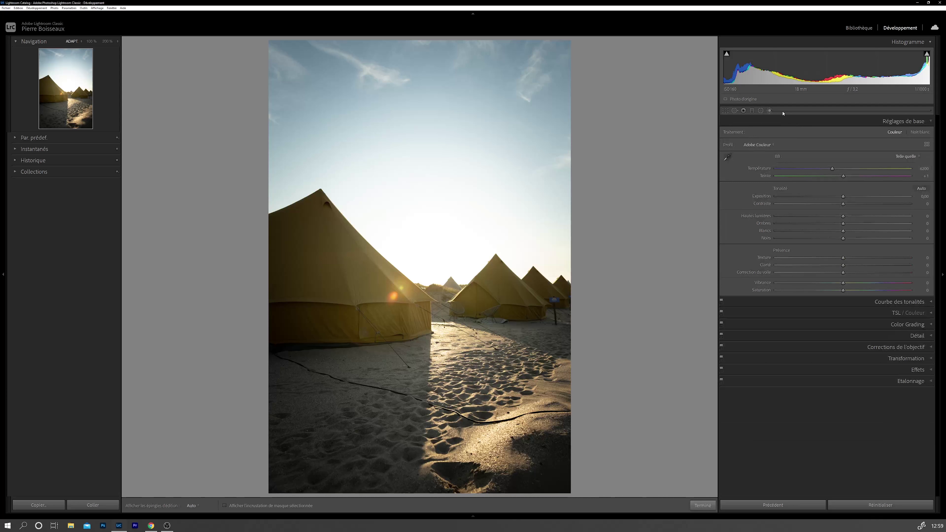
{"action": "mouse_move", "coordinate": [839, 164]}
{"action": "left_mouse_down"}
{"action": "mouse_move", "coordinate": [851, 166]}
{"action": "mouse_move", "coordinate": [829, 166]}
{"action": "left_mouse_up"}
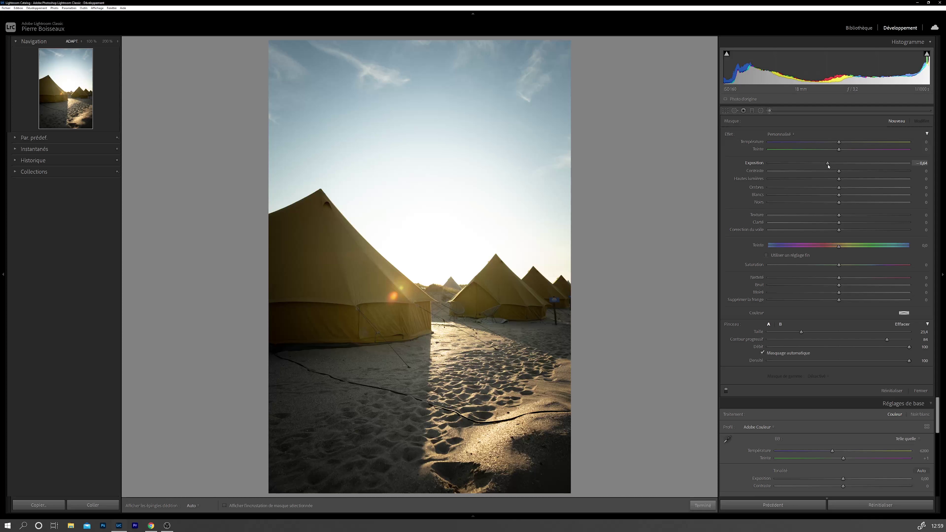
{"action": "left_click", "coordinate": [268, 506]}
{"action": "mouse_move", "coordinate": [401, 448]}
{"action": "left_mouse_down"}
{"action": "mouse_move", "coordinate": [375, 497]}
{"action": "mouse_move", "coordinate": [591, 459]}
{"action": "mouse_move", "coordinate": [529, 433]}
{"action": "mouse_move", "coordinate": [517, 395]}
{"action": "mouse_move", "coordinate": [402, 402]}
{"action": "mouse_move", "coordinate": [522, 387]}
{"action": "left_mouse_up"}
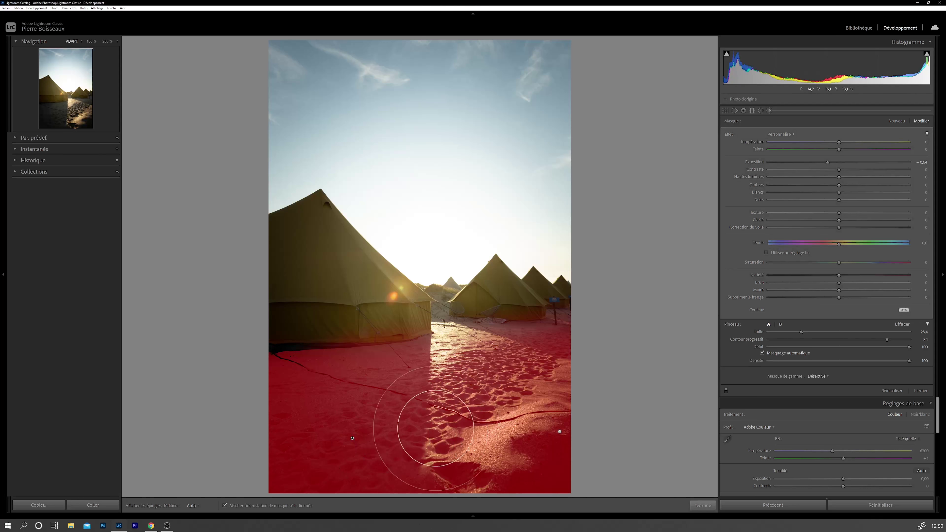
{"action": "left_click", "coordinate": [280, 507]}
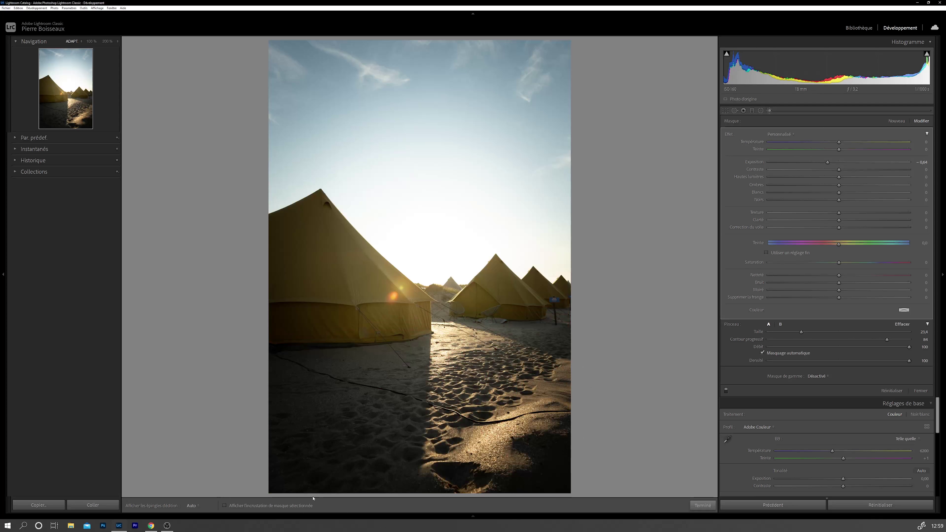
- Limit that mask to luminance range 0/31, compare it on and off, and close the mask panel
{"action": "left_click", "coordinate": [817, 376]}
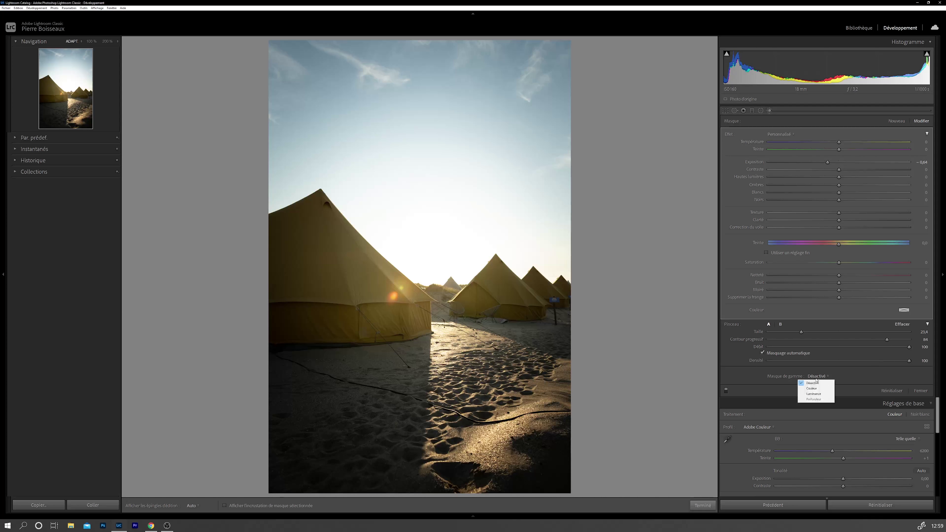
{"action": "left_click", "coordinate": [818, 394]}
{"action": "left_click", "coordinate": [794, 389]}
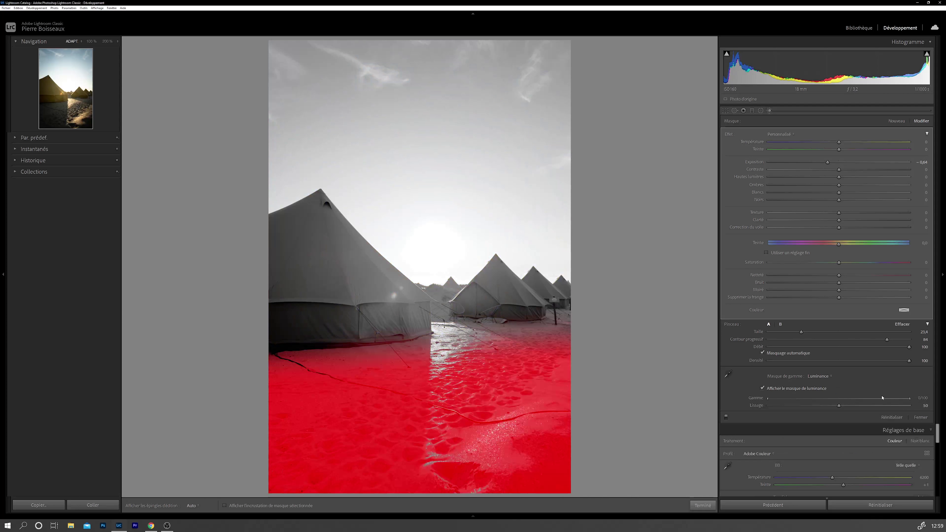
{"action": "left_click_drag", "start_coordinate": [910, 400], "coordinate": [819, 401]}
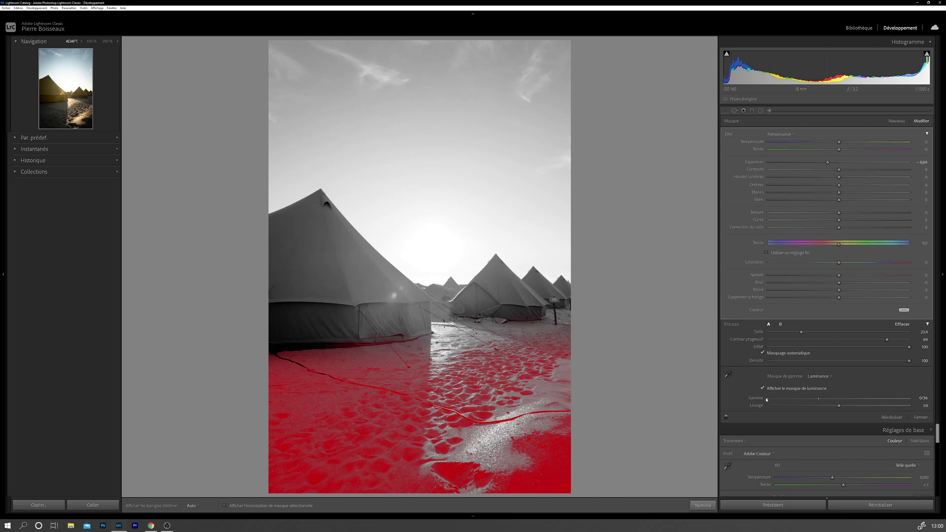
{"action": "left_click_drag", "start_coordinate": [819, 402], "coordinate": [813, 401]}
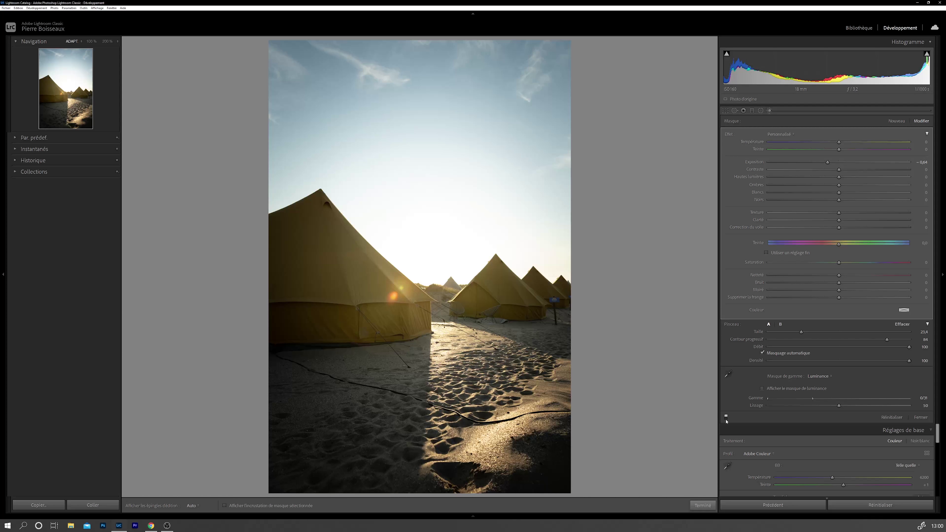
{"action": "left_click", "coordinate": [726, 417]}
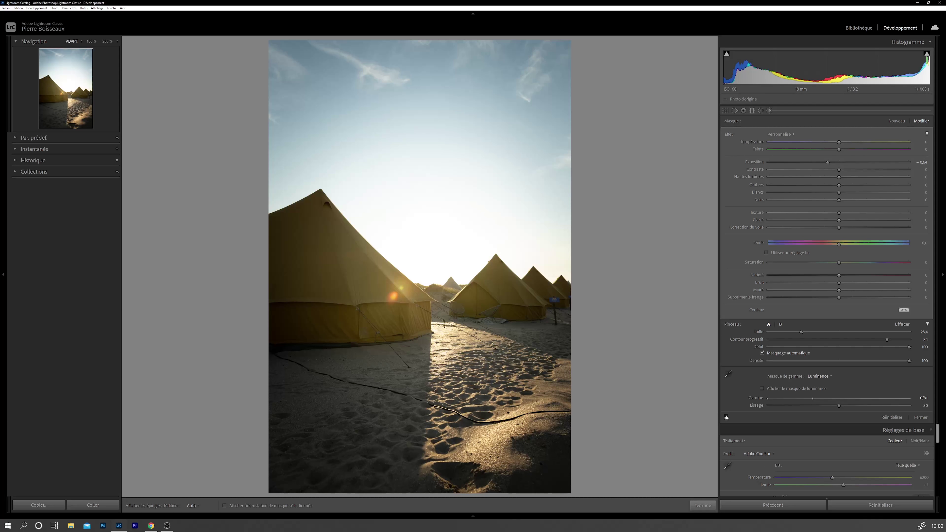
{"action": "left_click", "coordinate": [726, 417]}
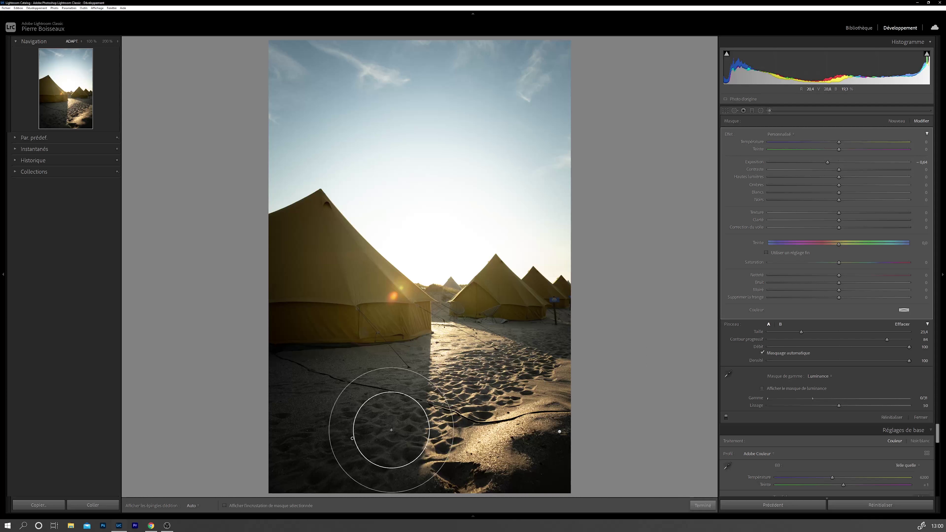
{"action": "left_click", "coordinate": [921, 417]}
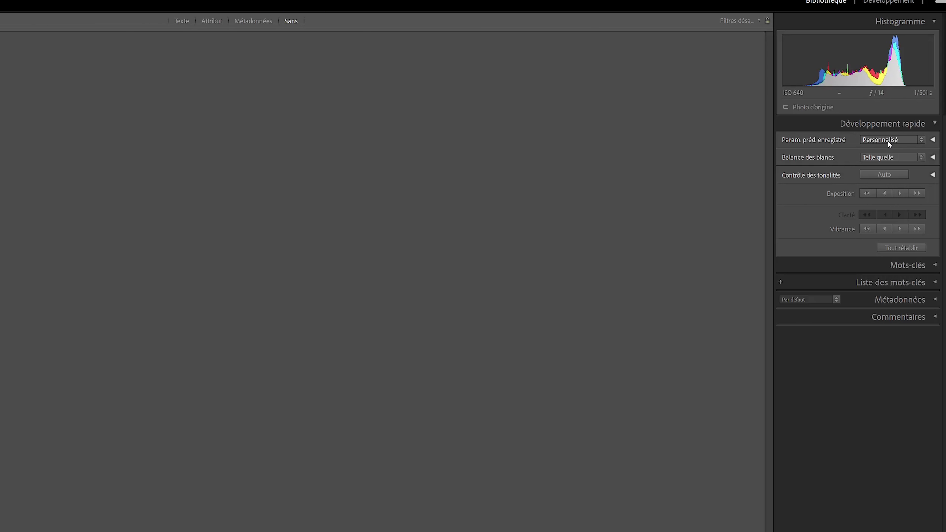
- Browse the Quick Develop presets without applying one, then play the wave video large
{"action": "left_click", "coordinate": [888, 142]}
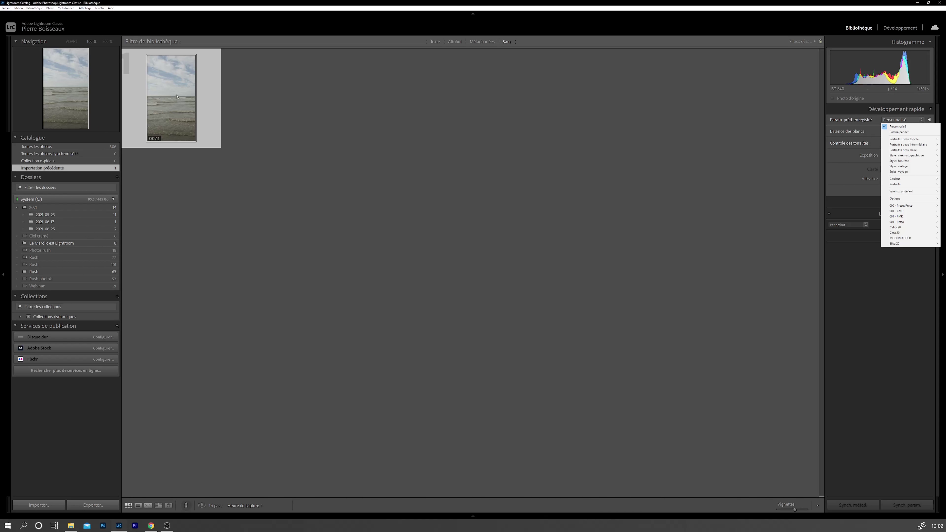
{"action": "left_click", "coordinate": [443, 217]}
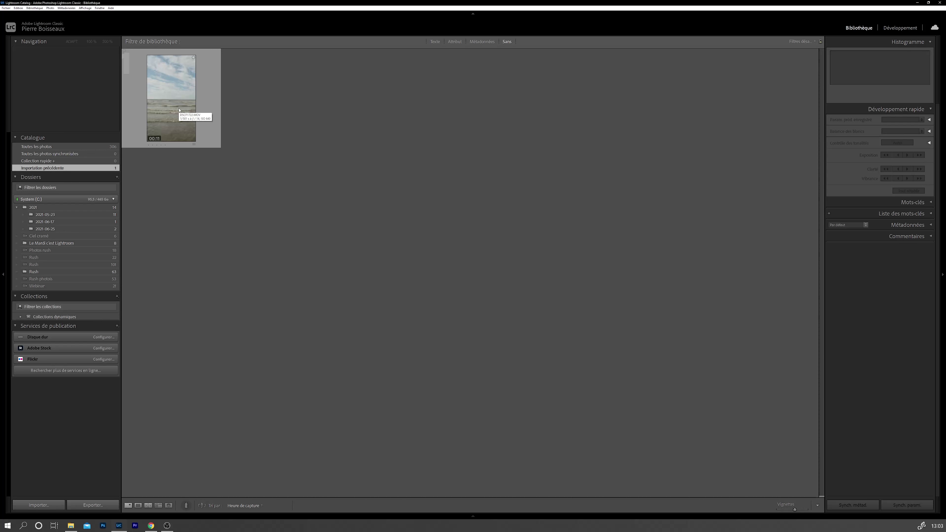
{"action": "double_click", "coordinate": [179, 111]}
- Play and pause the wave clip preview, then switch it into the Develop module
{"action": "left_click", "coordinate": [423, 486]}
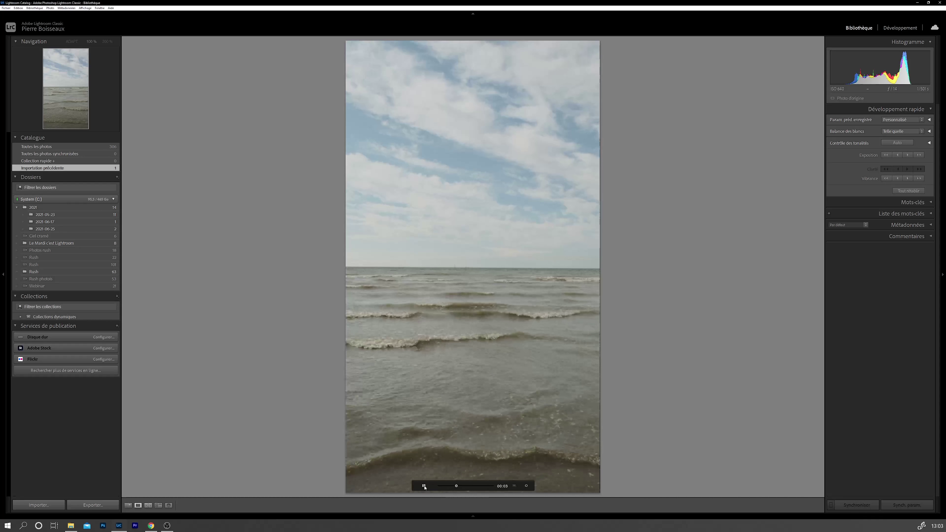
{"action": "left_click", "coordinate": [425, 487]}
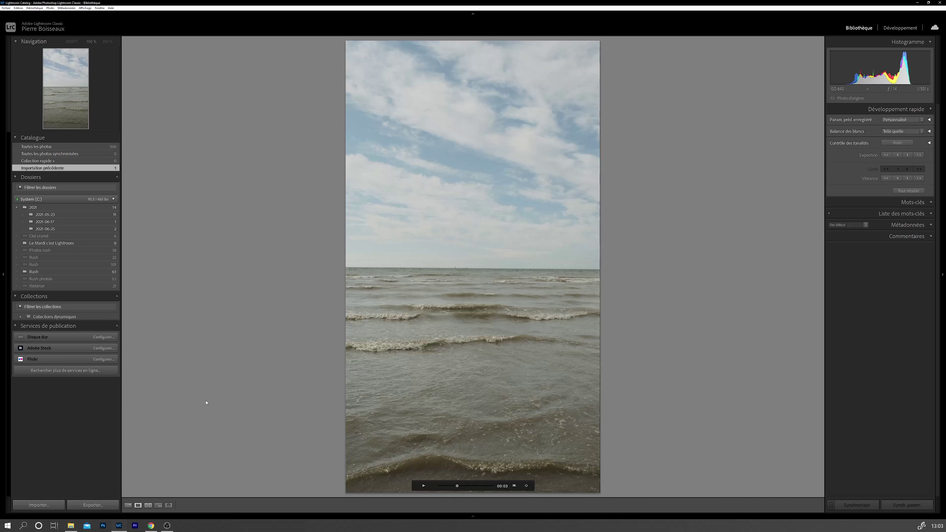
{"action": "key", "text": "d"}
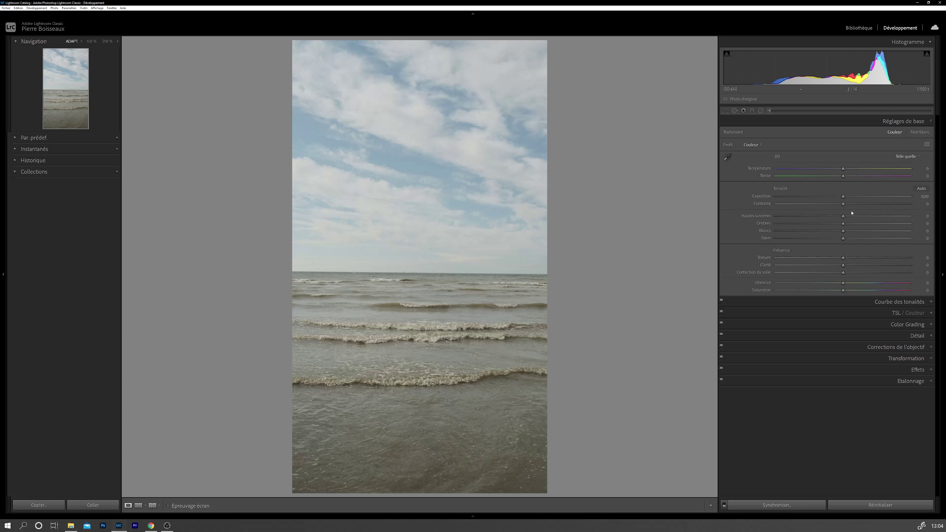
- Darken the wave clip, raise its contrast and set clarity to +20, briefly checking Detail
{"action": "left_click_drag", "start_coordinate": [843, 204], "coordinate": [866, 204]}
{"action": "mouse_move", "coordinate": [845, 196]}
{"action": "left_mouse_down"}
{"action": "mouse_move", "coordinate": [850, 225]}
{"action": "mouse_move", "coordinate": [860, 224]}
{"action": "mouse_move", "coordinate": [826, 216]}
{"action": "left_mouse_up"}
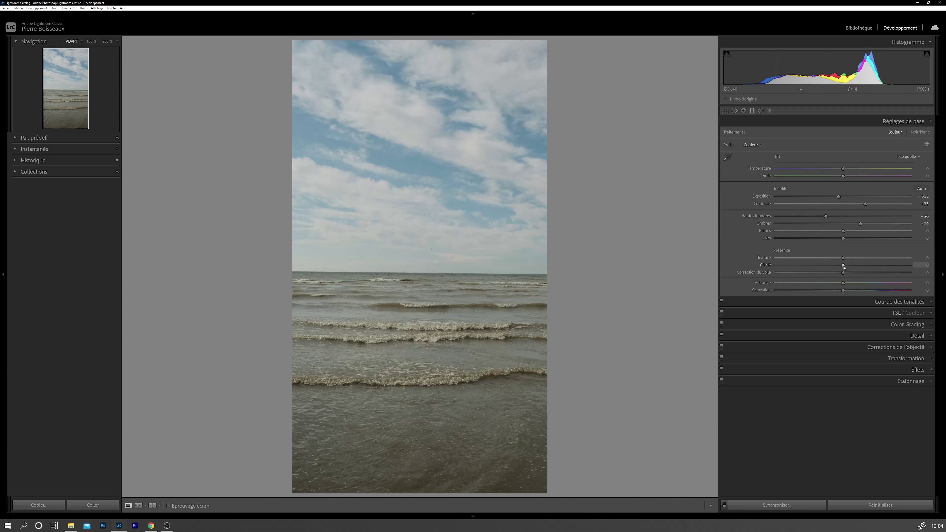
{"action": "mouse_move", "coordinate": [843, 265]}
{"action": "left_mouse_down"}
{"action": "mouse_move", "coordinate": [857, 265]}
{"action": "mouse_move", "coordinate": [859, 284]}
{"action": "mouse_move", "coordinate": [831, 290]}
{"action": "left_mouse_up"}
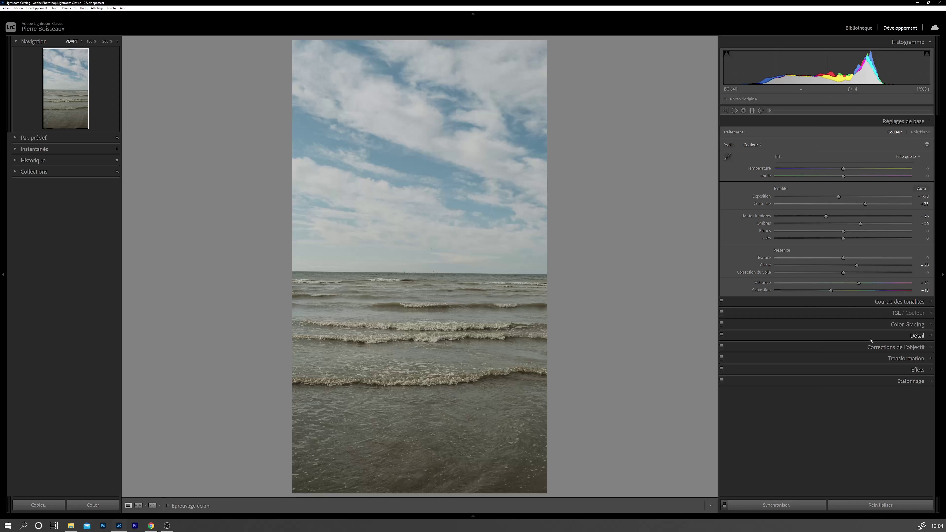
{"action": "left_click", "coordinate": [894, 336]}
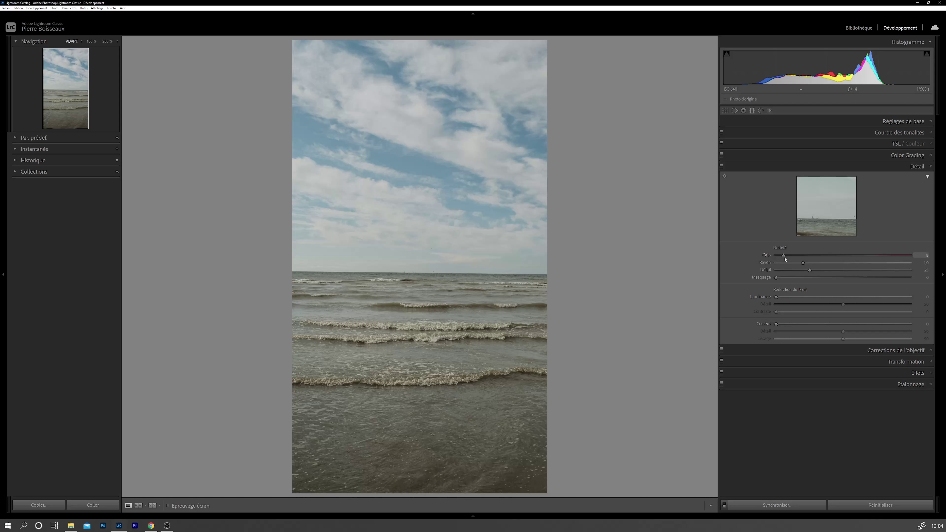
{"action": "left_click", "coordinate": [913, 166]}
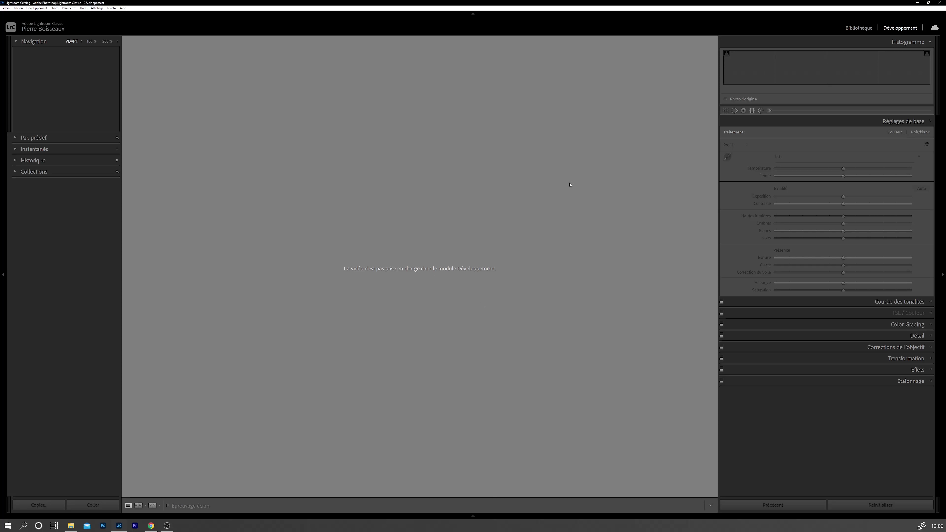
- Paste the develop settings onto the first wave clip in the Library grid
{"action": "left_click", "coordinate": [862, 29]}
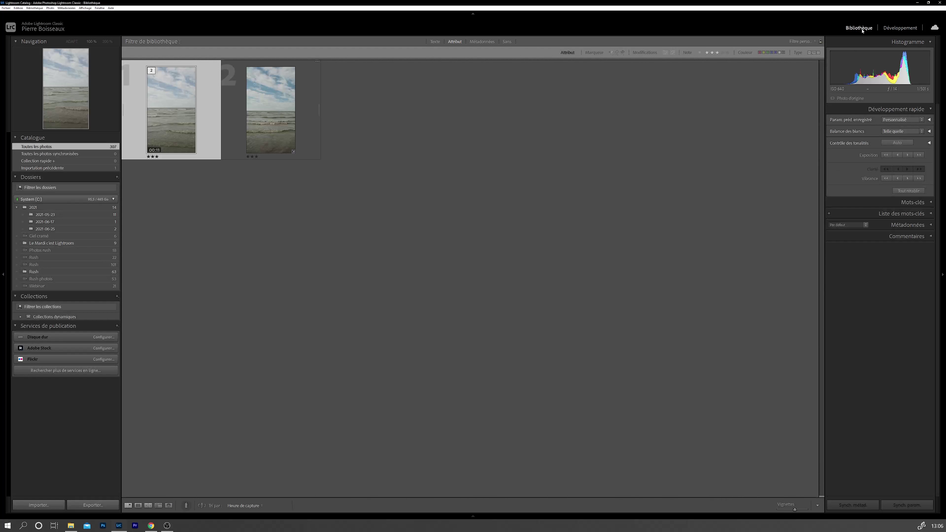
{"action": "right_click", "coordinate": [183, 98]}
{"action": "mouse_move", "coordinate": [222, 212]}
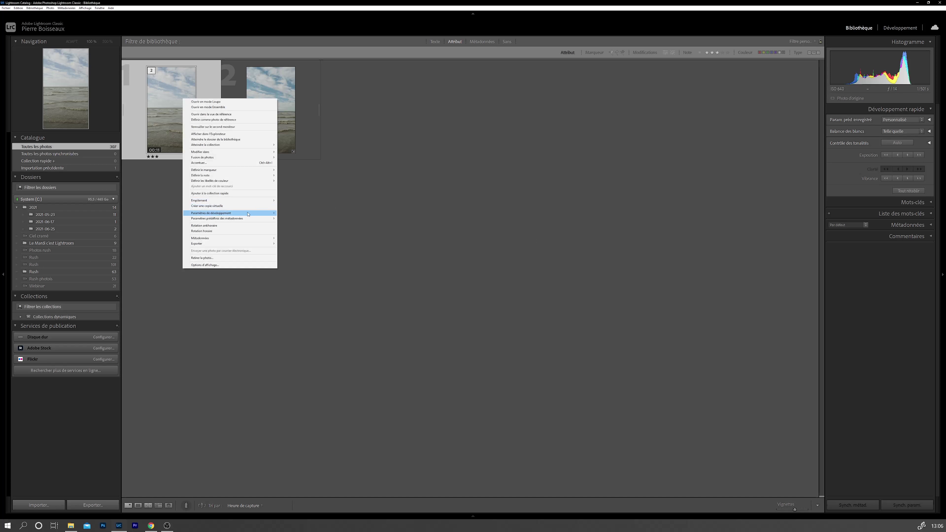
{"action": "left_click", "coordinate": [298, 232]}
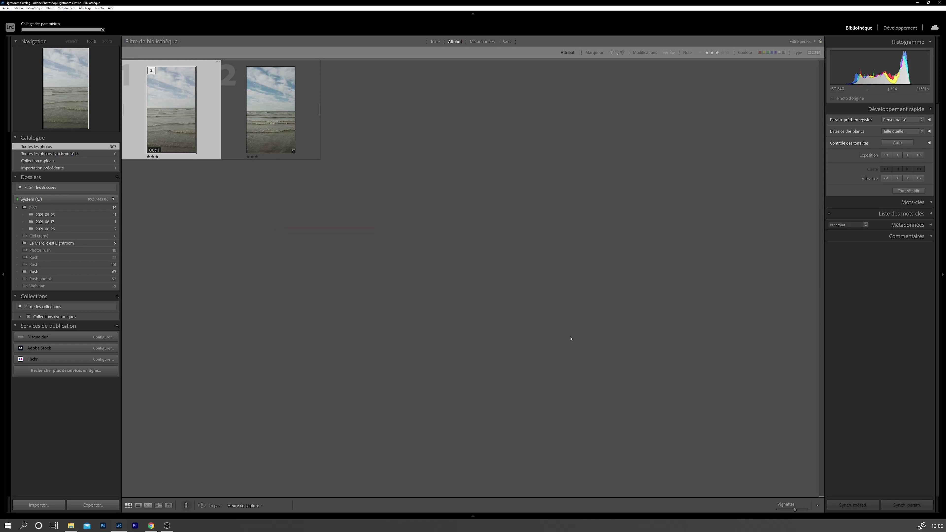
- View the toned clip large, stepping to the next item and back to compare
{"action": "double_click", "coordinate": [188, 125]}
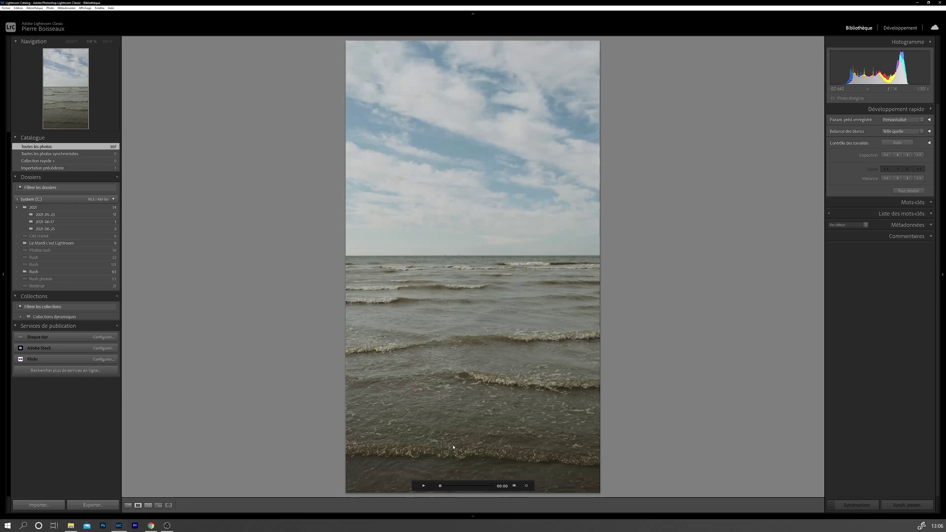
{"action": "key", "text": "Right"}
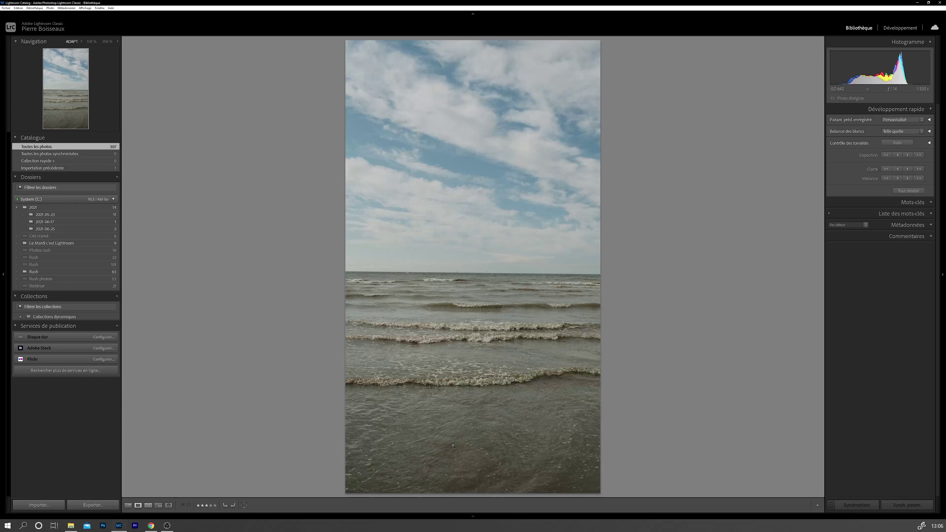
{"action": "key", "text": "Left"}
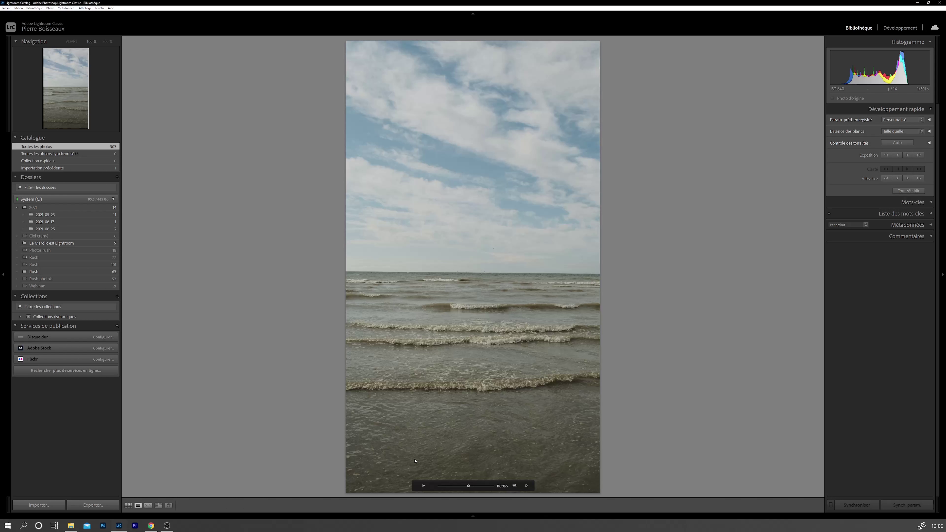